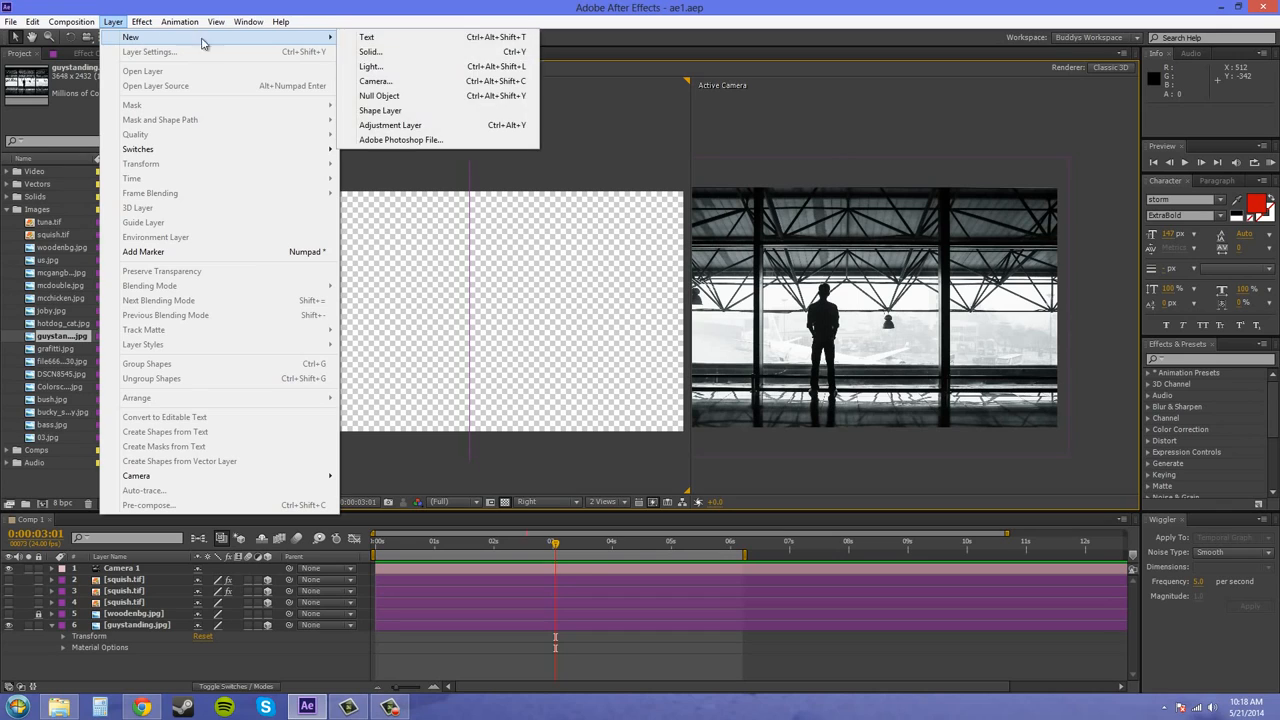
Create a Spot light layer named Spotlight and collapse the guystanding.jpg layer's properties
{"action": "mouse_move", "coordinate": [155, 38]}
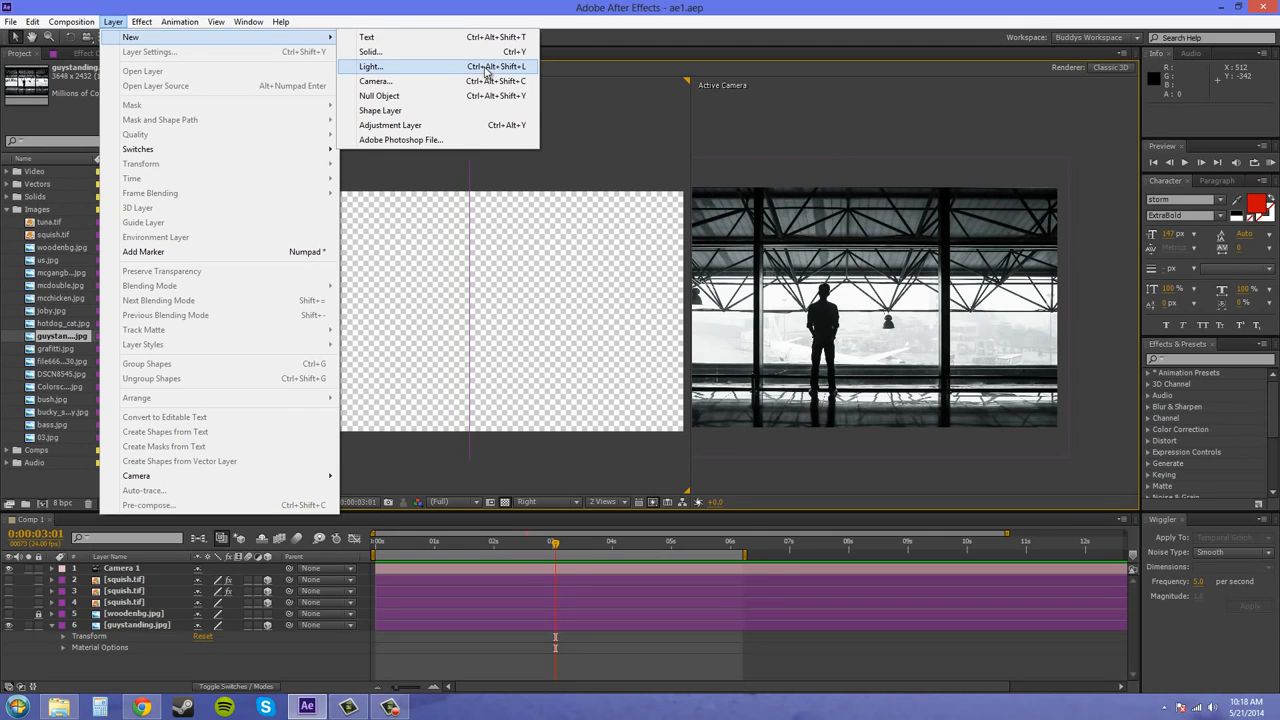
{"action": "left_click", "coordinate": [486, 70]}
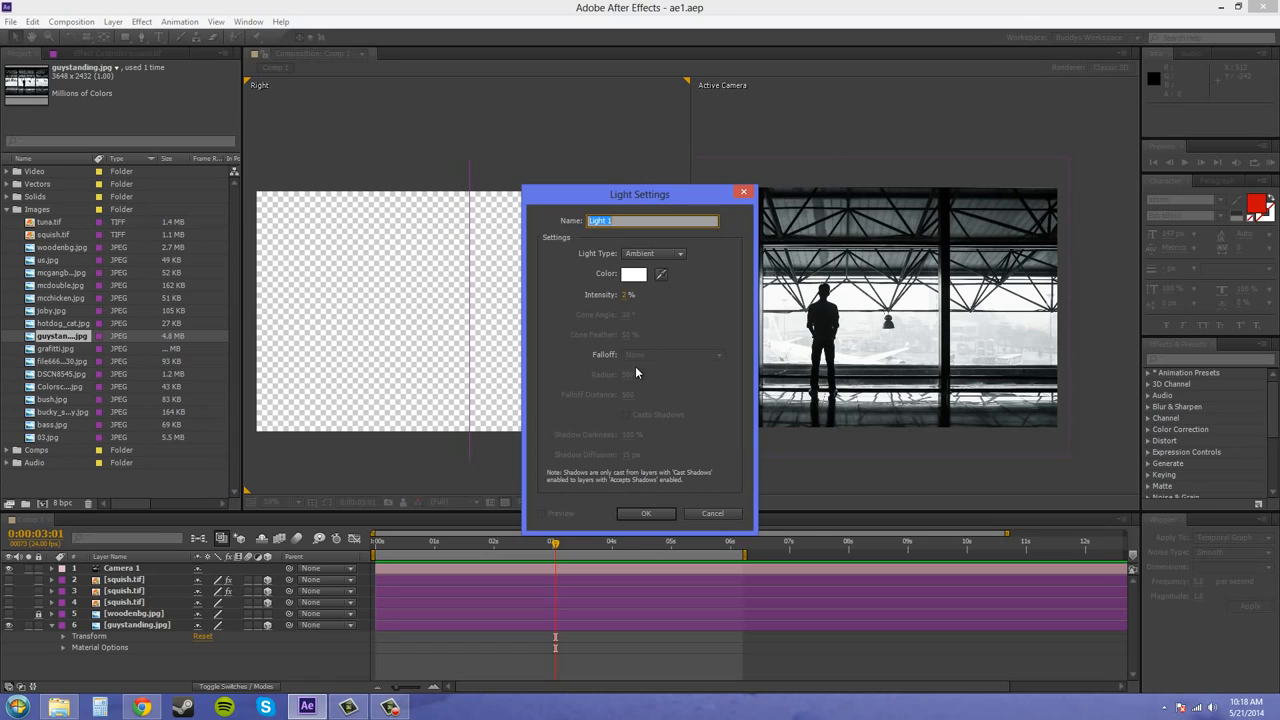
{"action": "type", "text": "Spotl"}
{"action": "left_click", "coordinate": [678, 253]}
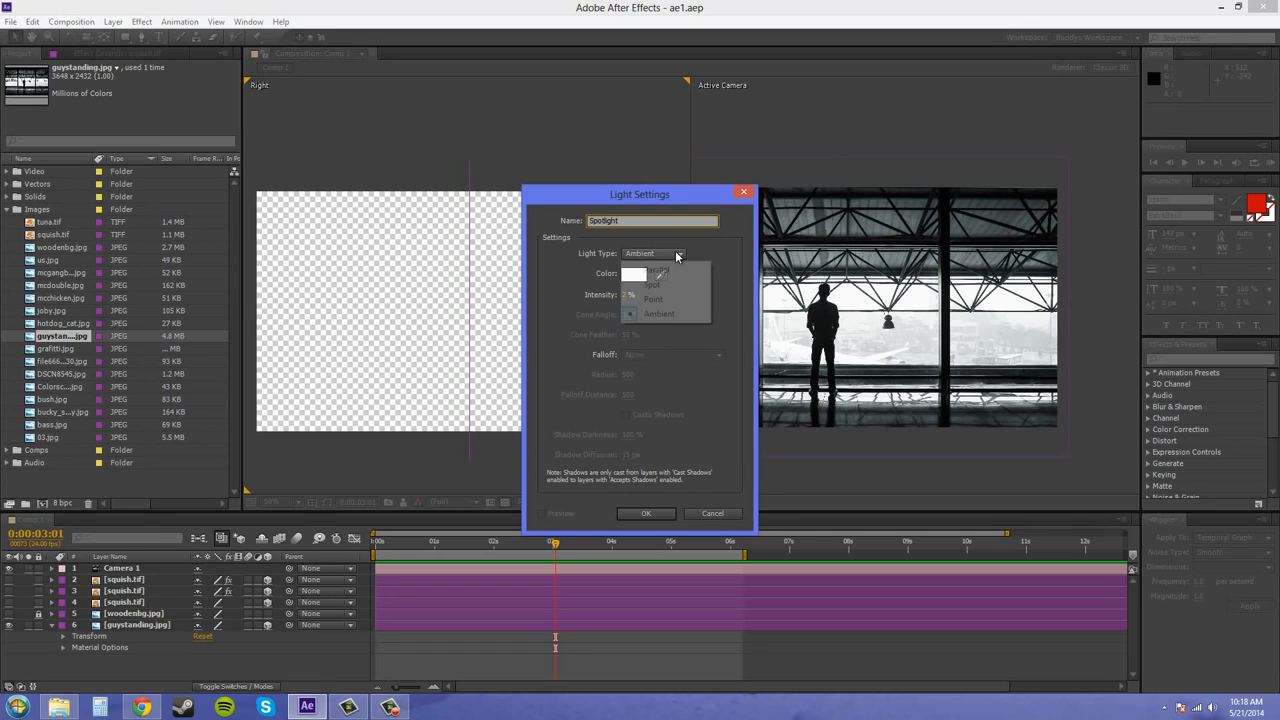
{"action": "left_click", "coordinate": [658, 285]}
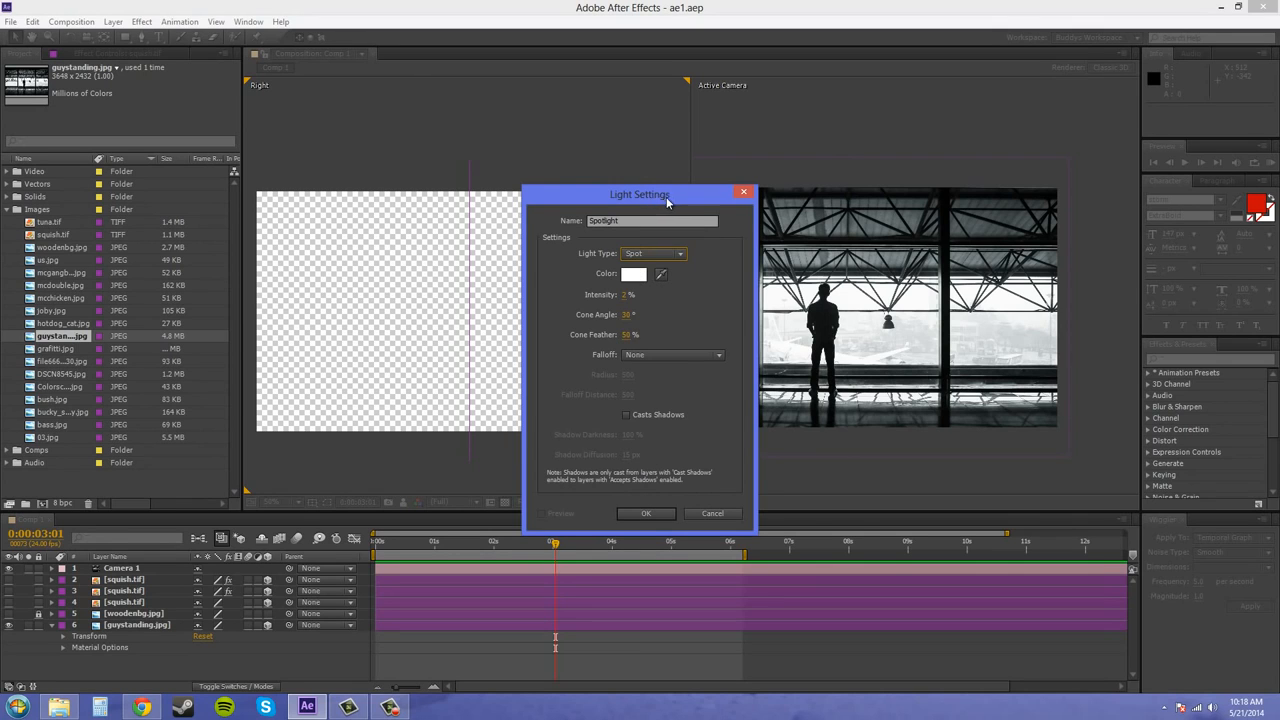
{"action": "left_click_drag", "start_coordinate": [666, 197], "coordinate": [773, 196]}
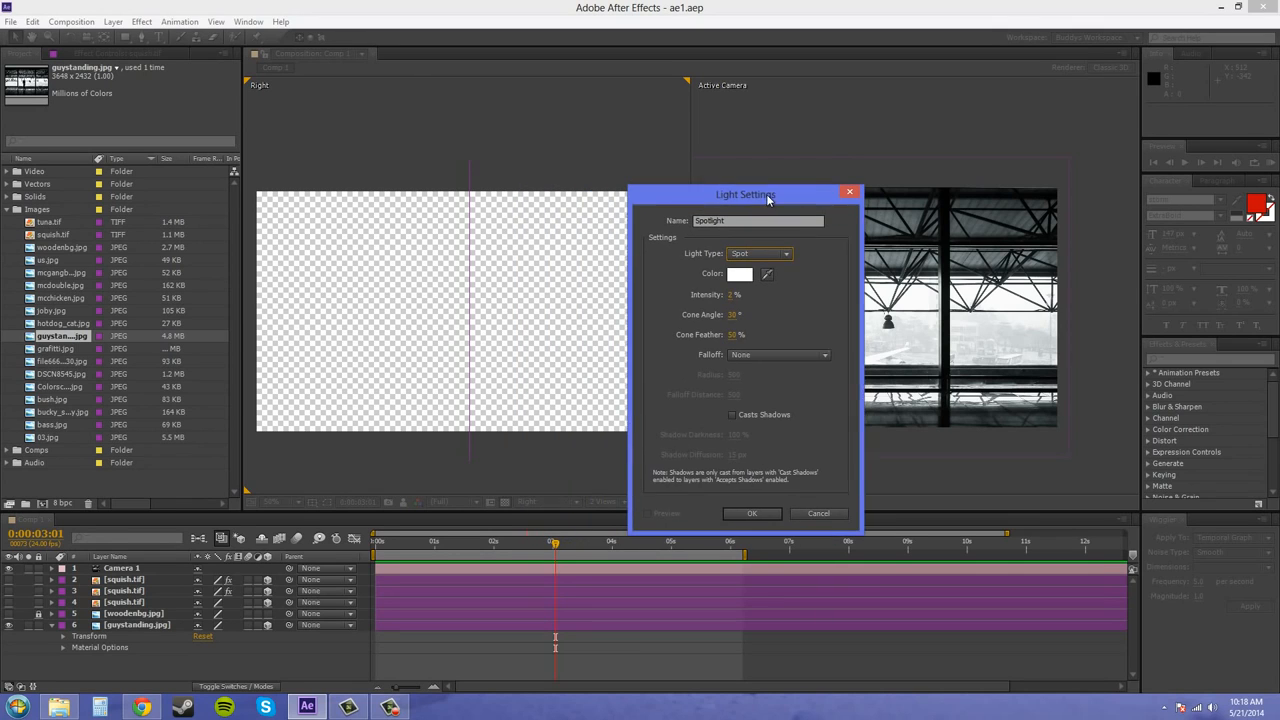
{"action": "left_click", "coordinate": [753, 513]}
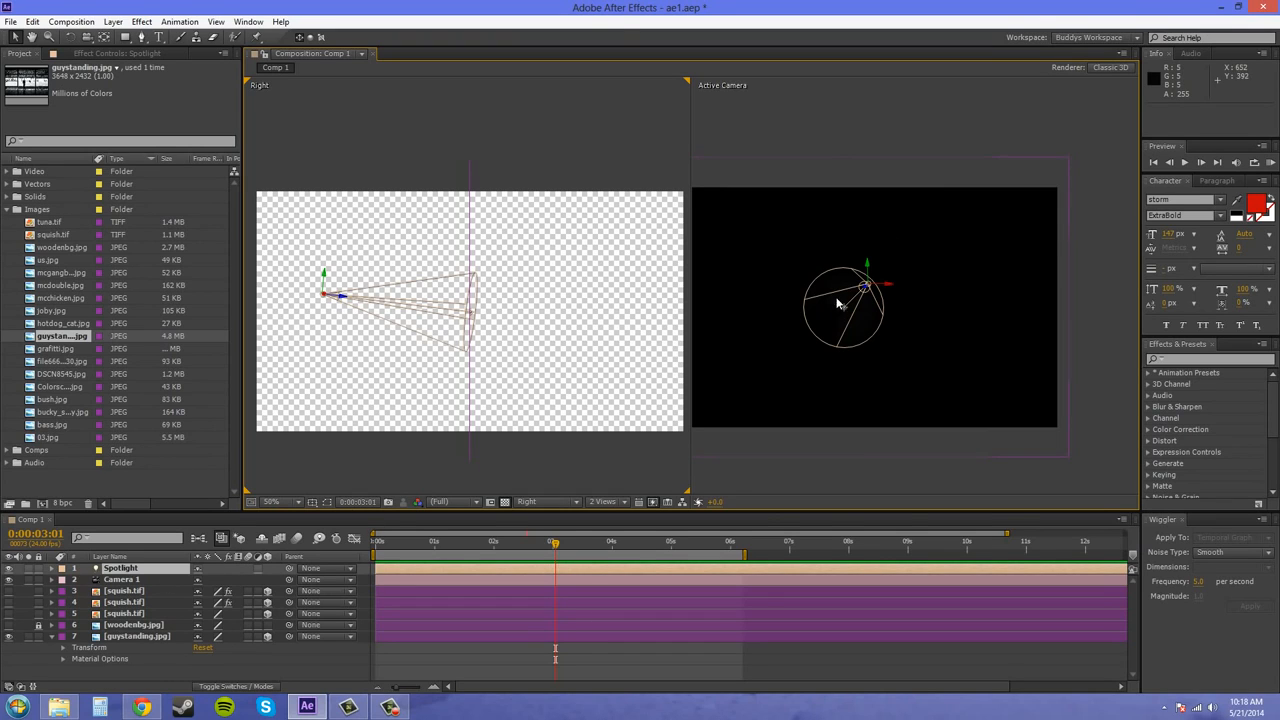
{"action": "left_click", "coordinate": [55, 637]}
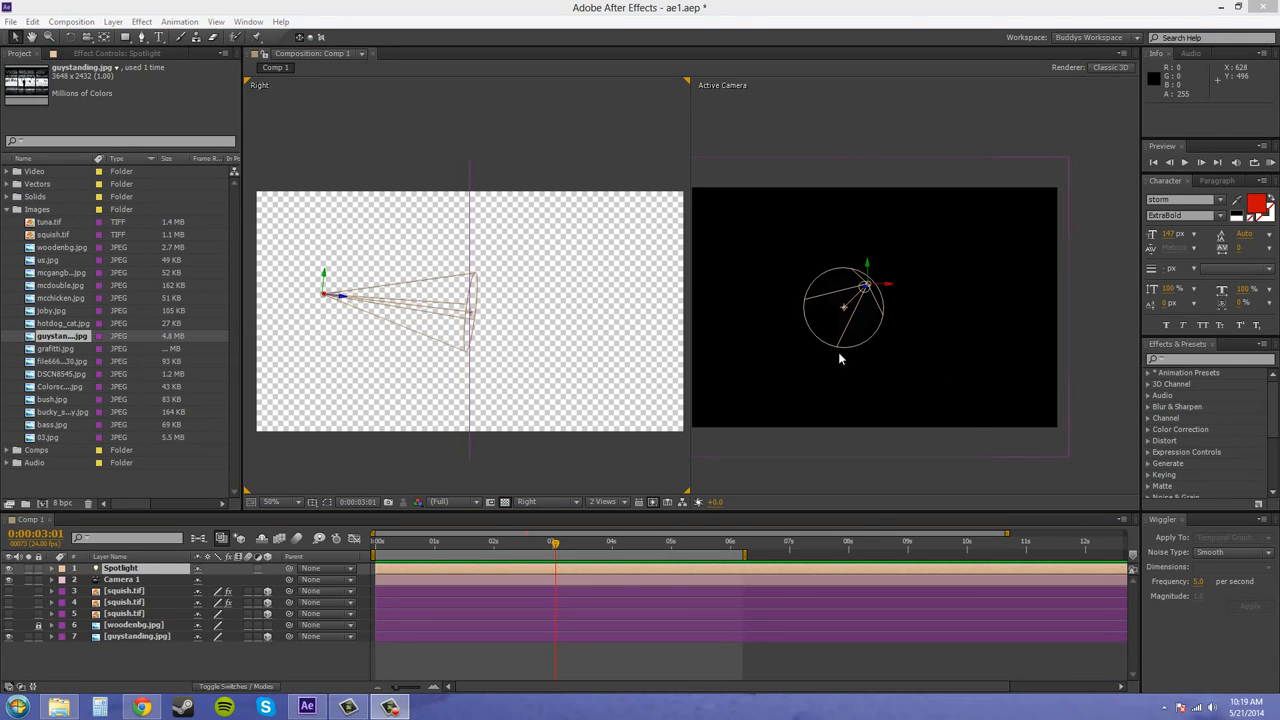
Set the Spotlight's intensity to 100% in its light settings
{"action": "double_click", "coordinate": [124, 569]}
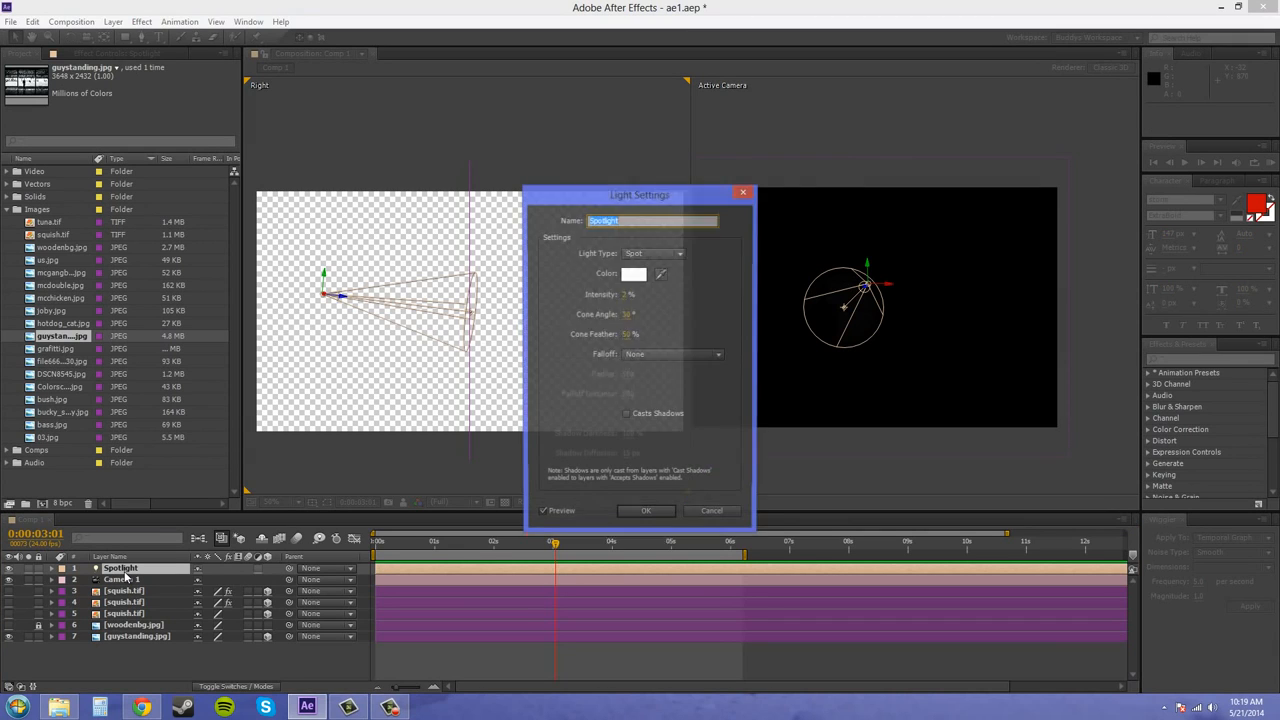
{"action": "left_click_drag", "start_coordinate": [673, 204], "coordinate": [498, 138]}
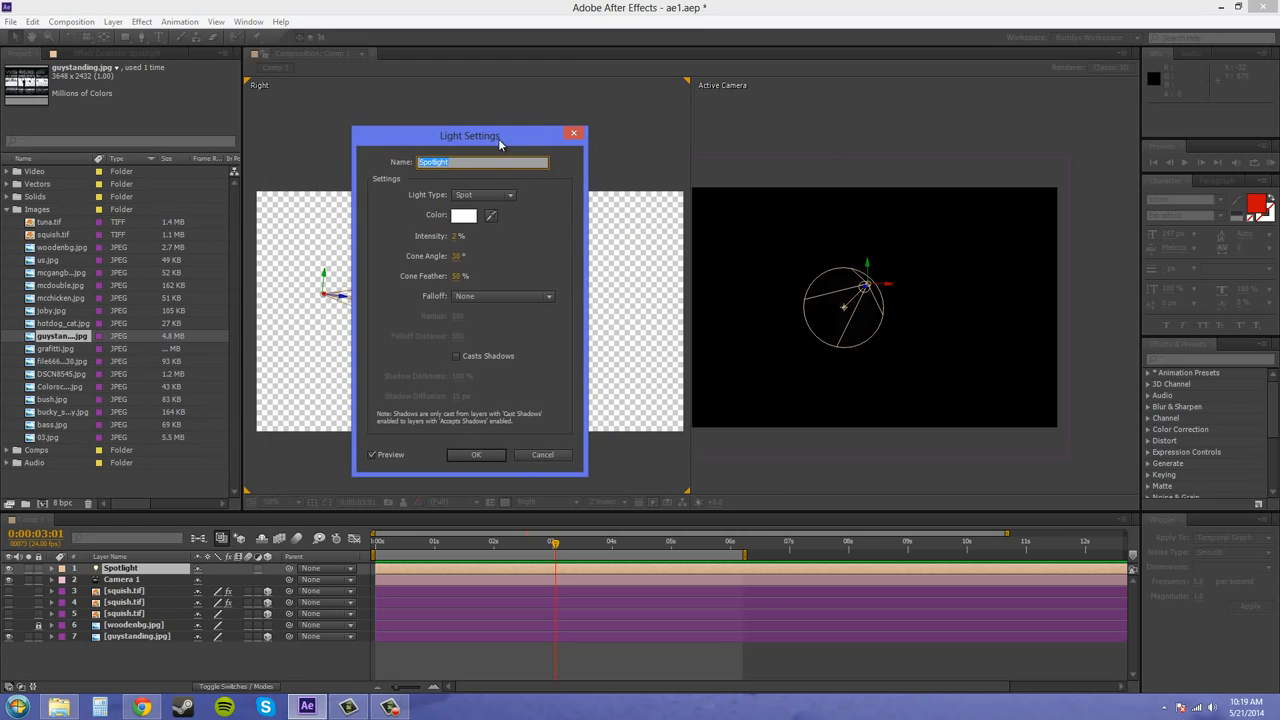
{"action": "left_click", "coordinate": [456, 237]}
{"action": "left_click_drag", "start_coordinate": [457, 237], "coordinate": [522, 237]}
{"action": "left_click", "coordinate": [461, 237]}
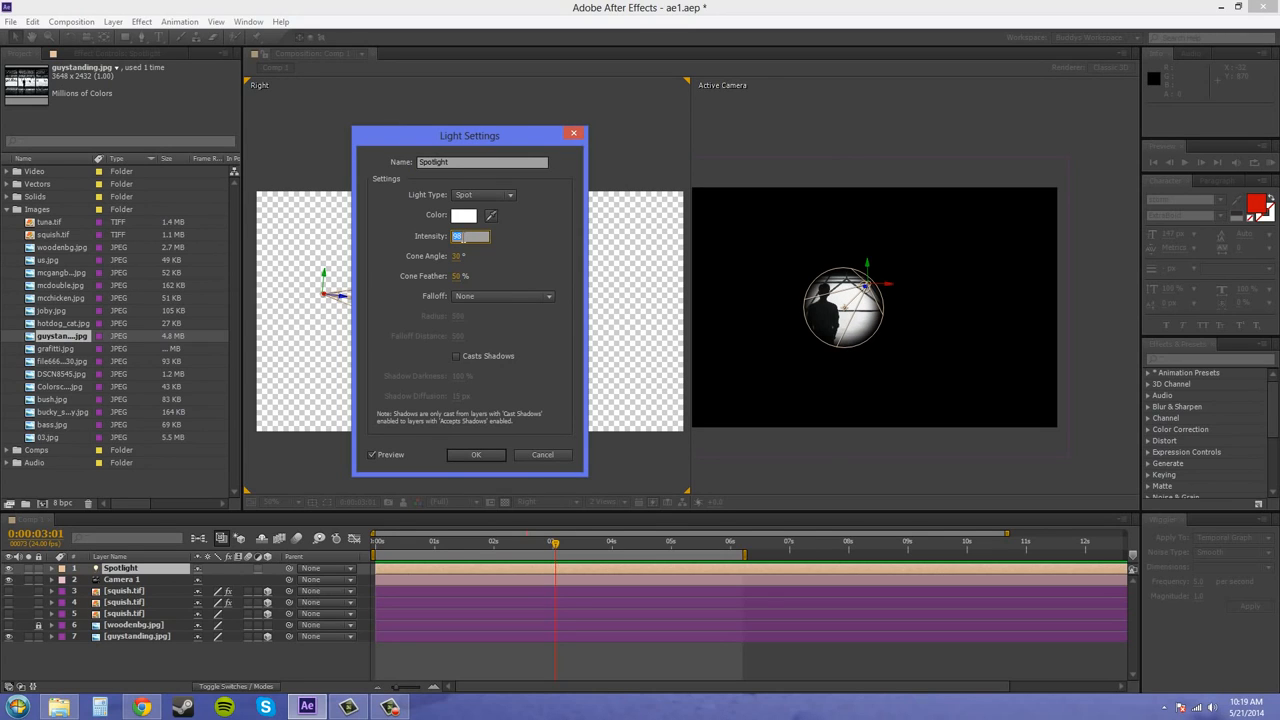
{"action": "key", "text": "Return"}
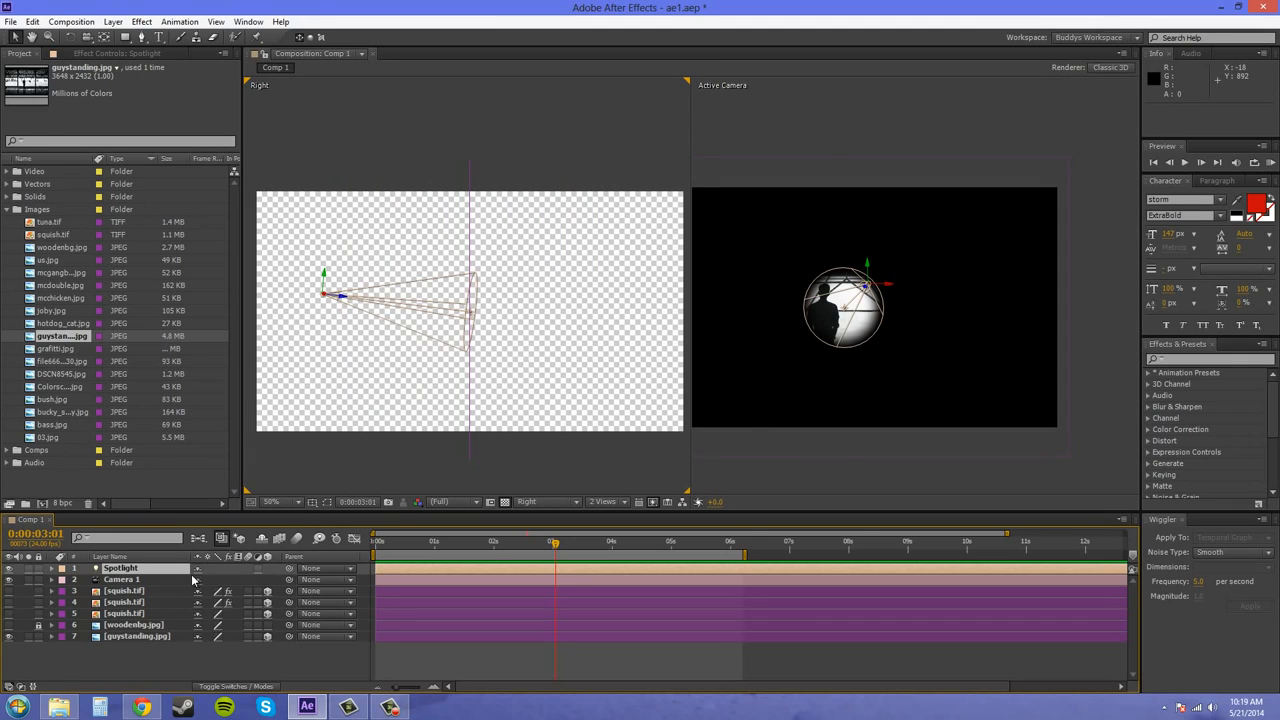
Change the Spotlight's color to a warm yellow-orange, F1C04B
{"action": "double_click", "coordinate": [138, 570]}
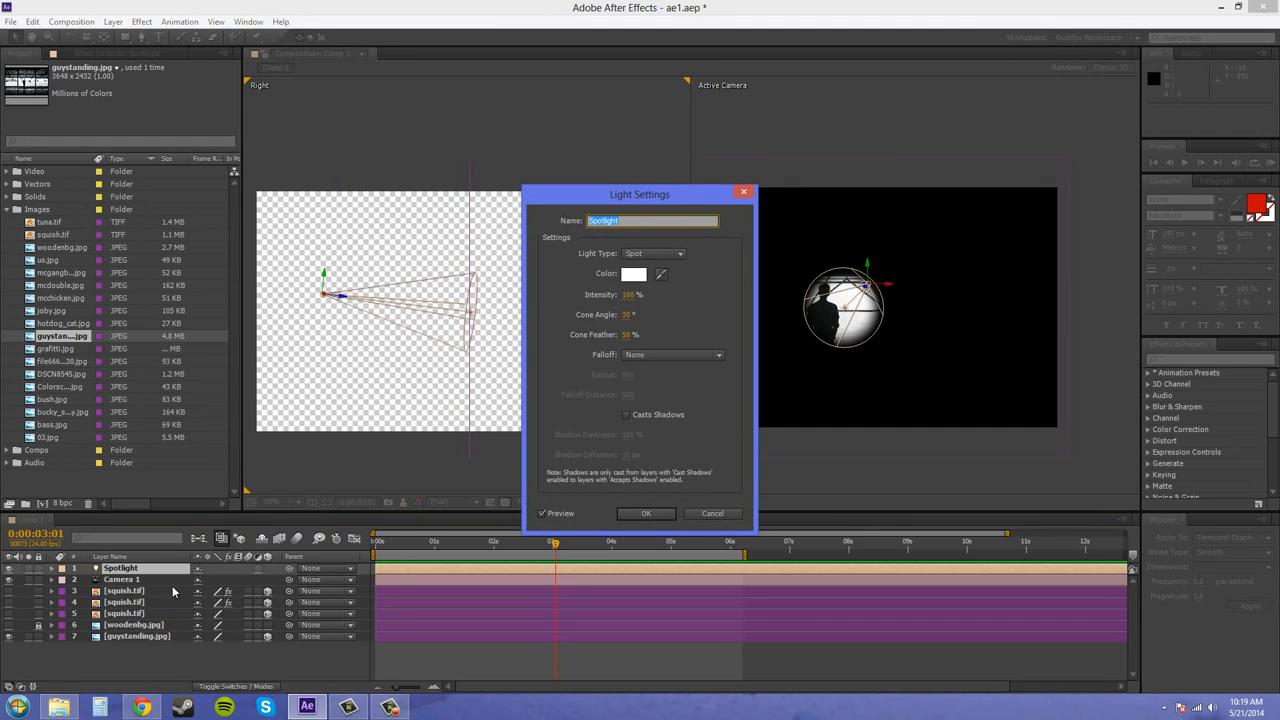
{"action": "left_click_drag", "start_coordinate": [637, 194], "coordinate": [444, 139]}
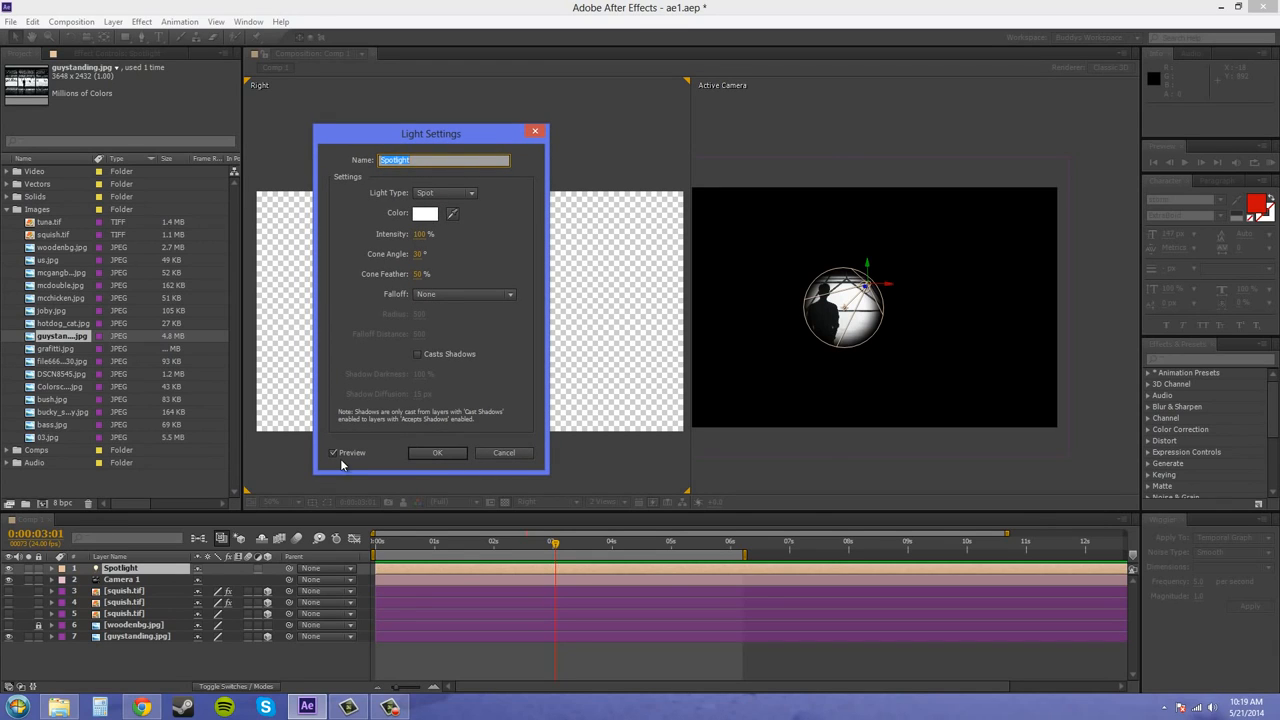
{"action": "left_click", "coordinate": [425, 215]}
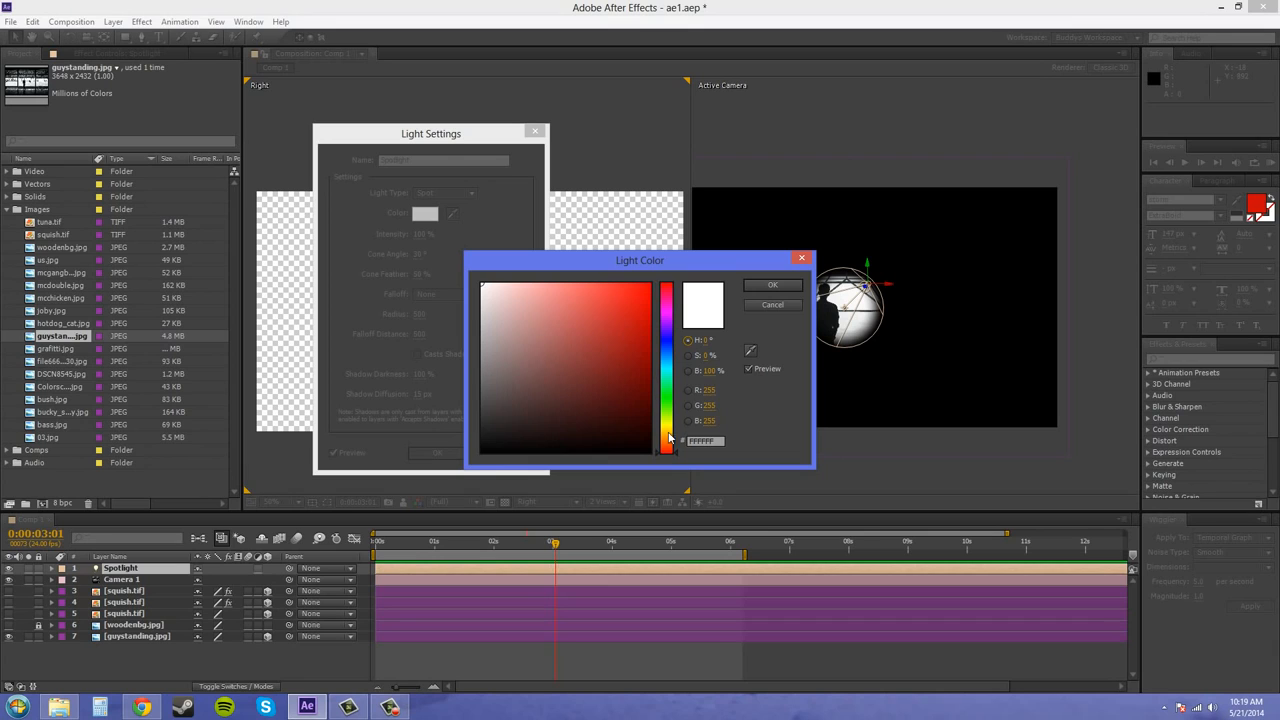
{"action": "left_click_drag", "start_coordinate": [672, 450], "coordinate": [676, 438]}
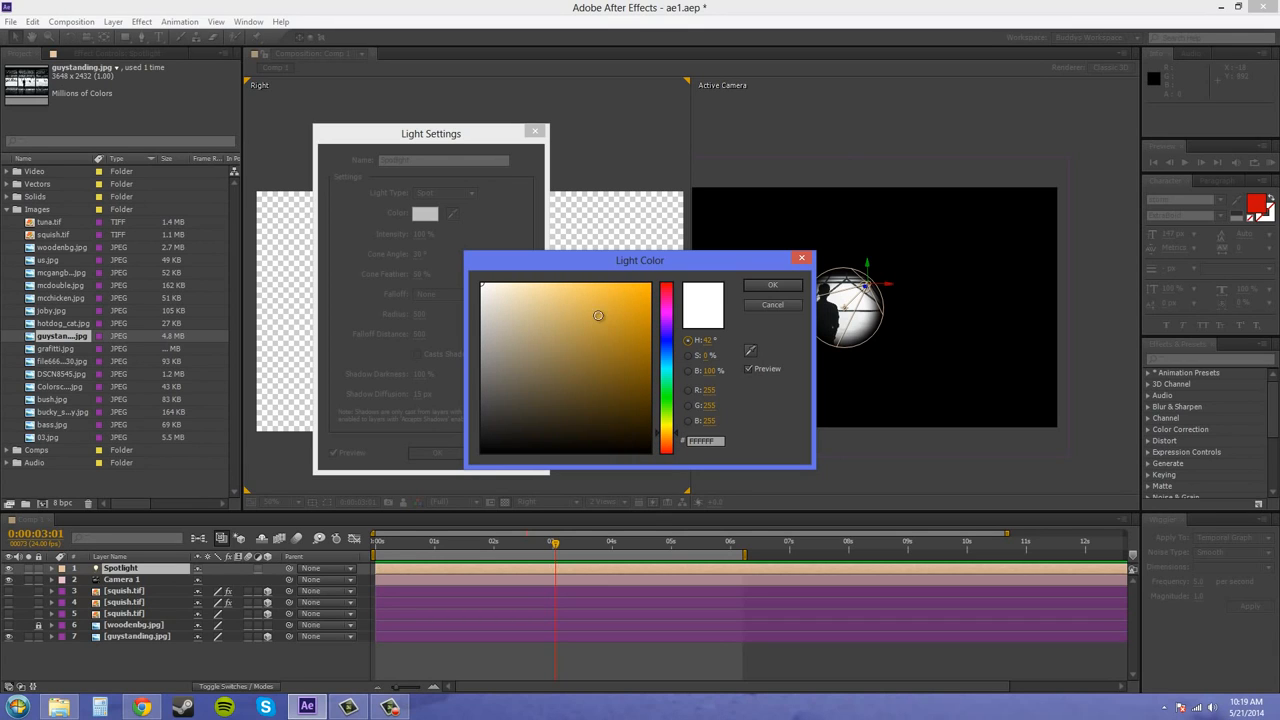
{"action": "left_click_drag", "start_coordinate": [574, 307], "coordinate": [598, 292]}
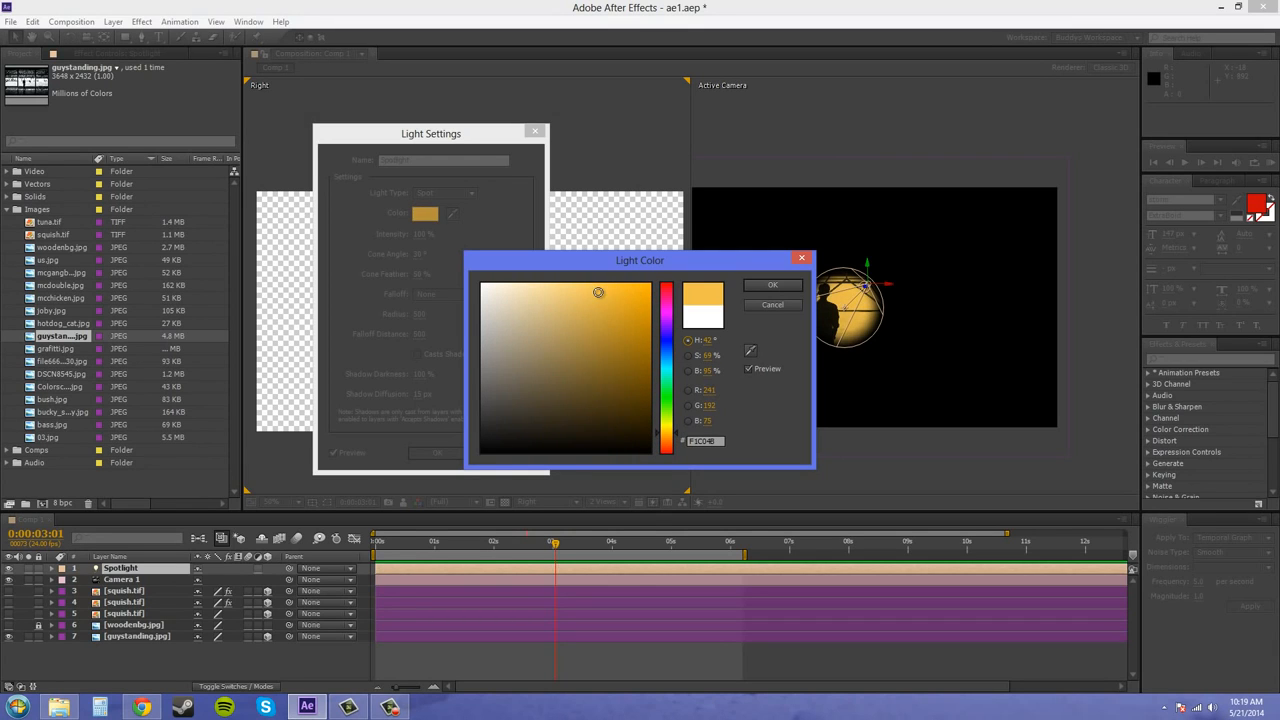
{"action": "left_click", "coordinate": [772, 287]}
{"action": "left_click", "coordinate": [633, 433]}
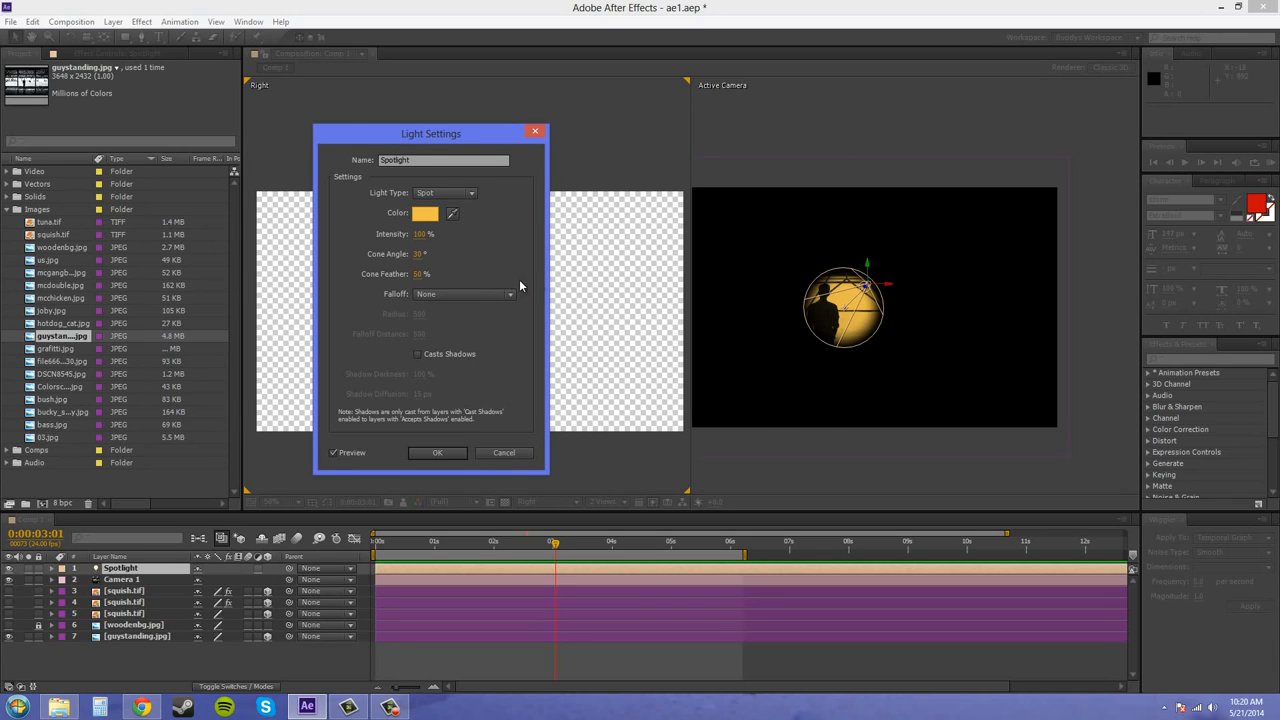
Widen the Spotlight's cone angle to 90°
{"action": "left_click", "coordinate": [419, 255]}
{"action": "type", "text": "90"}
{"action": "left_click", "coordinate": [494, 253]}
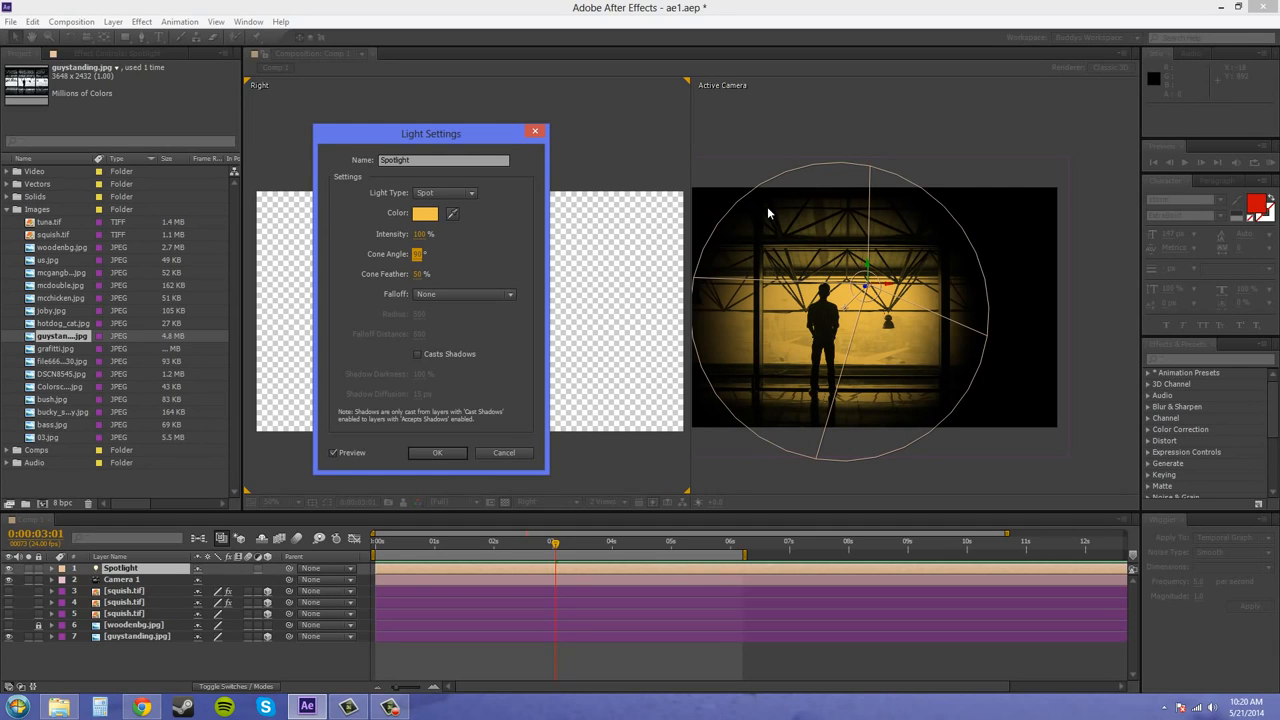
Try cone feather values of 100% and 0% on the Spotlight, finishing at 50%
{"action": "left_click", "coordinate": [419, 274]}
{"action": "type", "text": "100"}
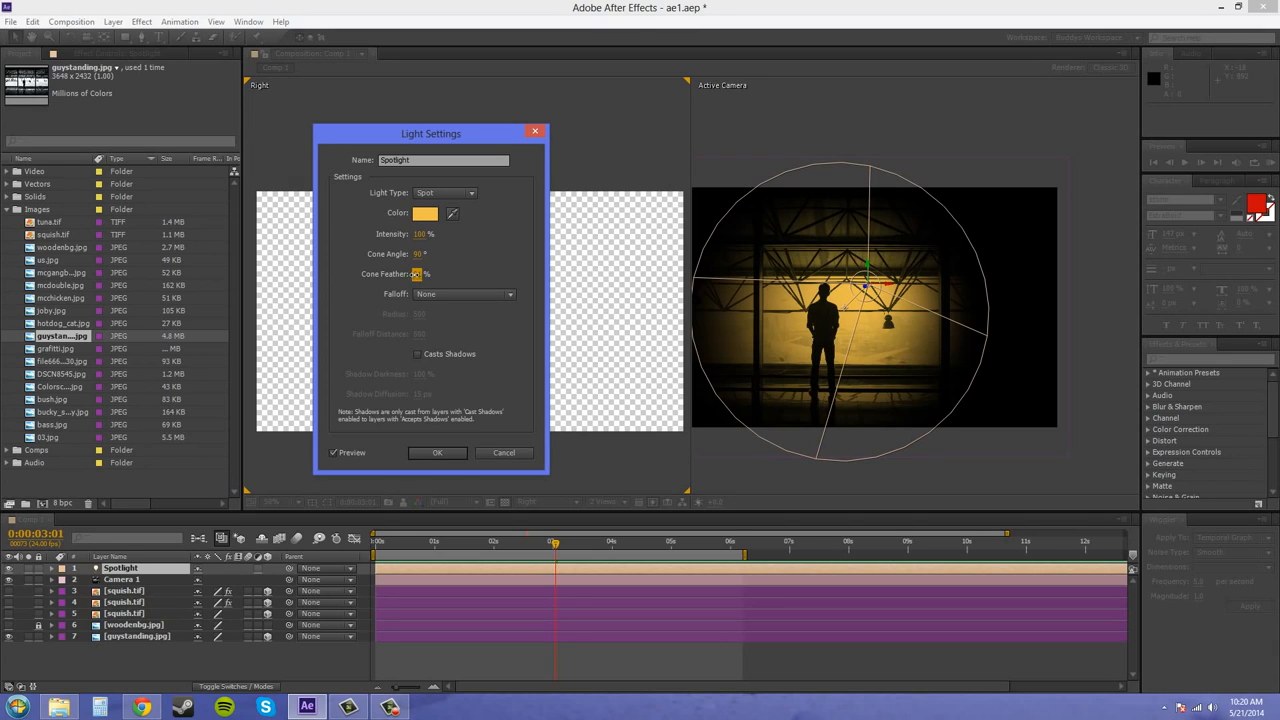
{"action": "left_click_drag", "start_coordinate": [415, 274], "coordinate": [259, 275]}
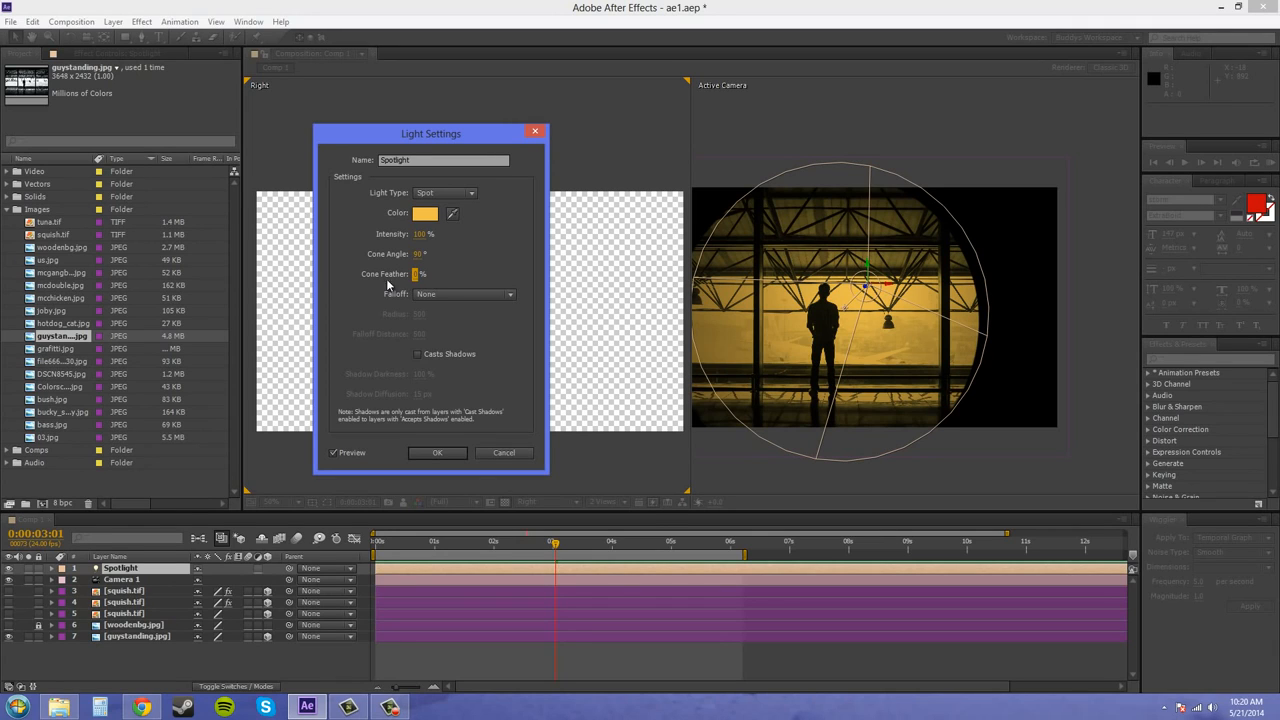
{"action": "left_click_drag", "start_coordinate": [418, 274], "coordinate": [449, 273]}
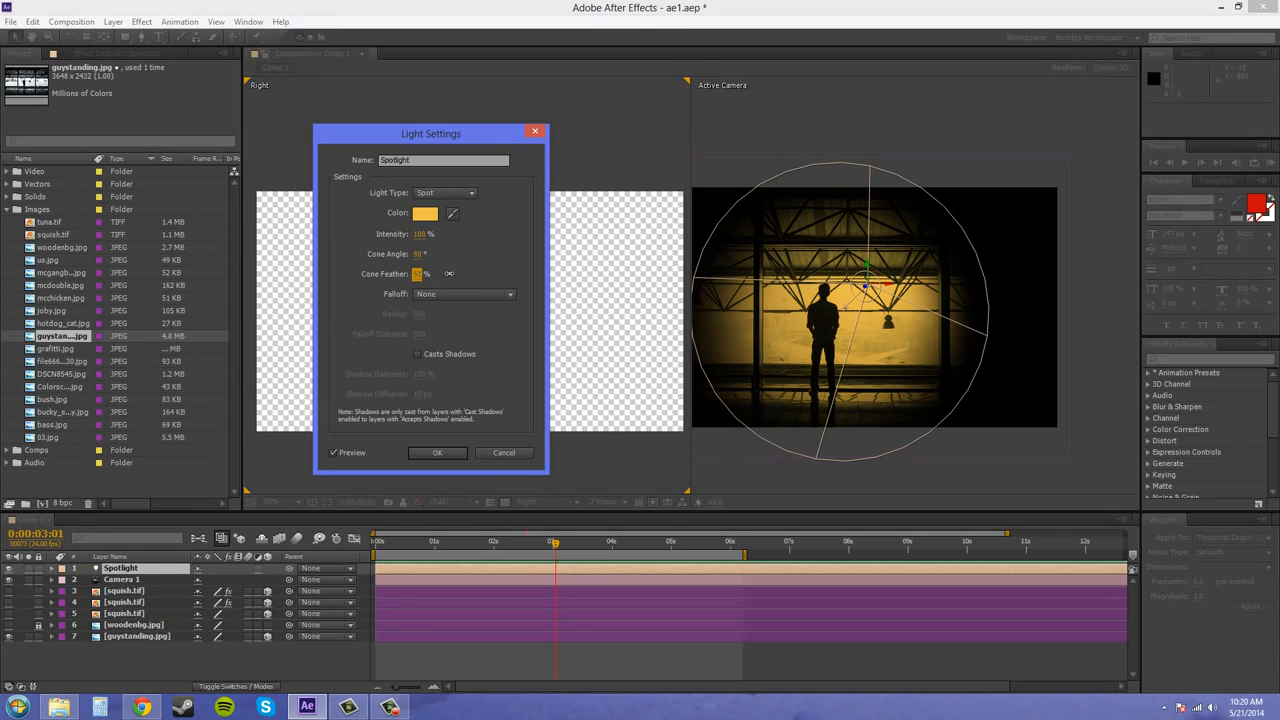
{"action": "left_click", "coordinate": [416, 274]}
{"action": "type", "text": "50"}
{"action": "left_click", "coordinate": [489, 264]}
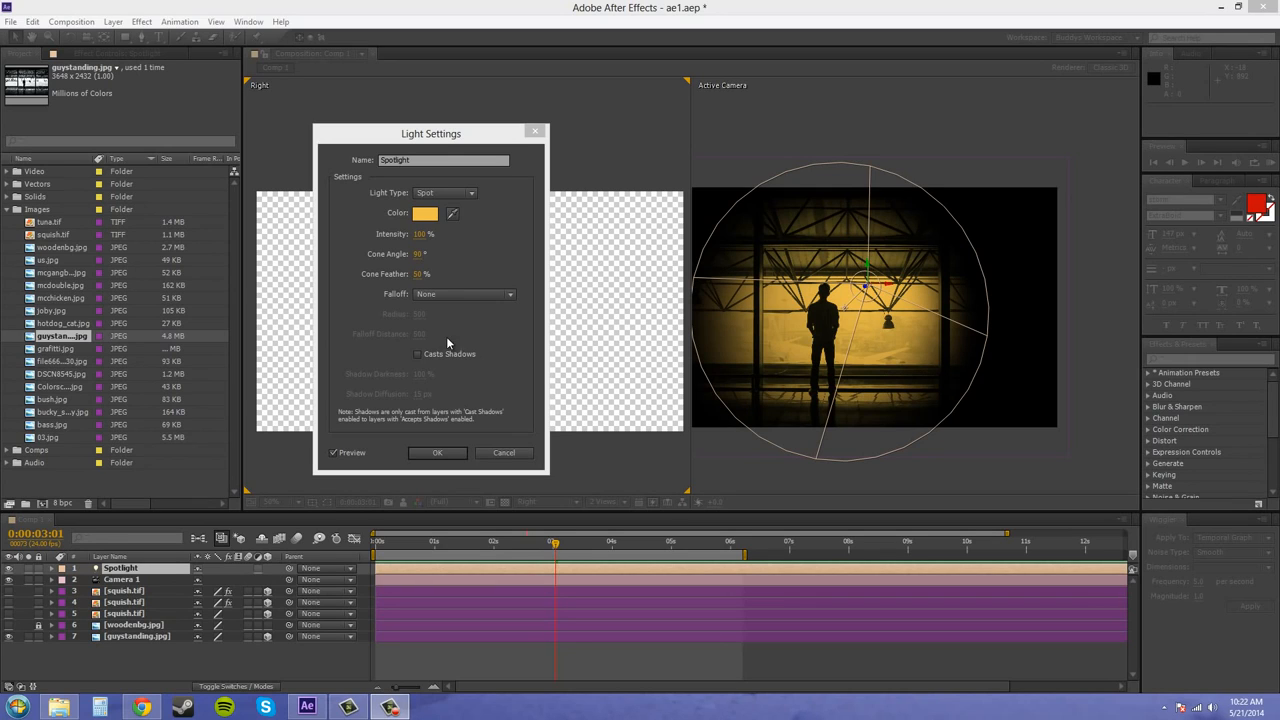
Set the Spotlight's falloff to Smooth and apply the light settings
{"action": "left_click", "coordinate": [444, 298]}
{"action": "left_click", "coordinate": [443, 293]}
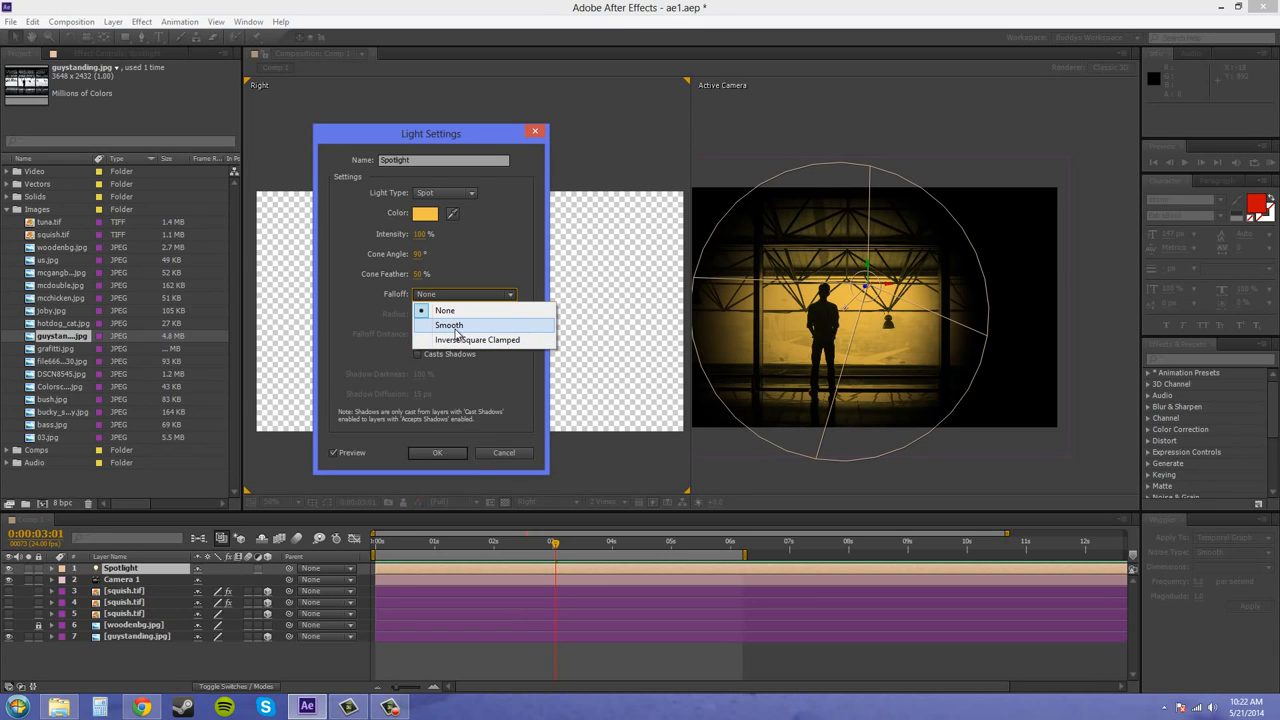
{"action": "left_click", "coordinate": [455, 326]}
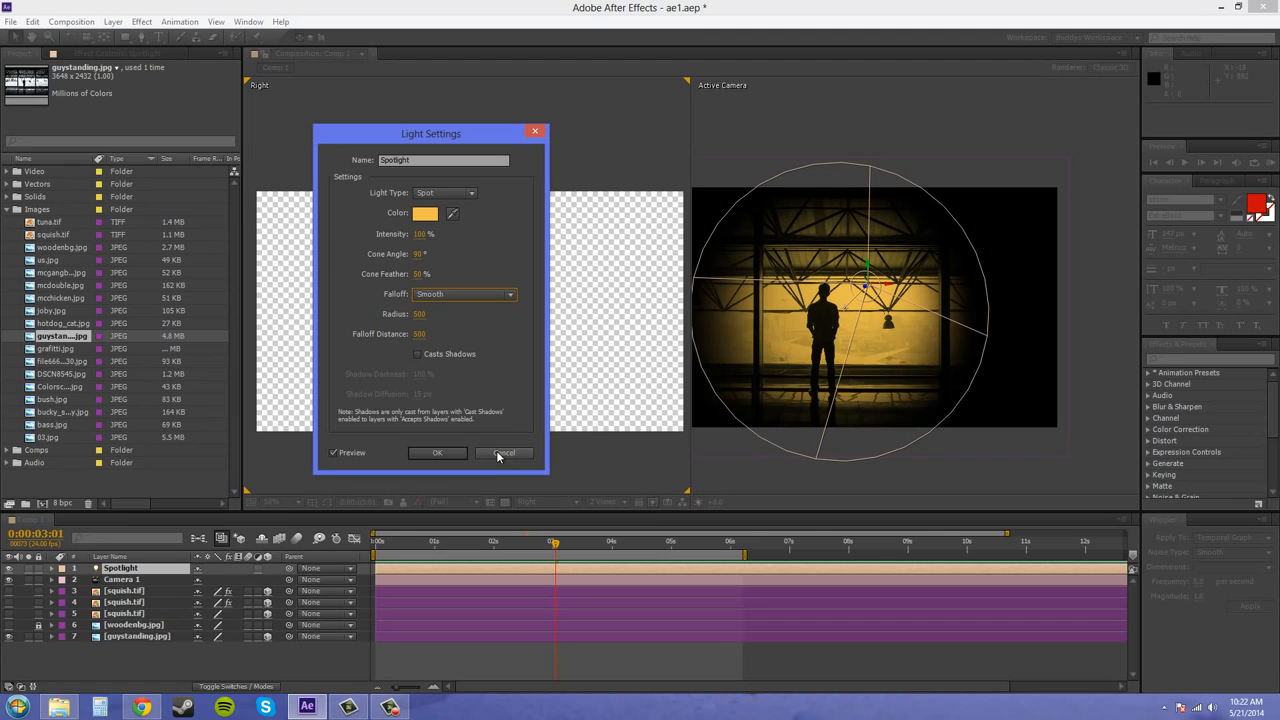
{"action": "left_click", "coordinate": [437, 452]}
Change the Right view to Camera 1 and reduce the composition viewer layout to 1 View
{"action": "left_click", "coordinate": [548, 501]}
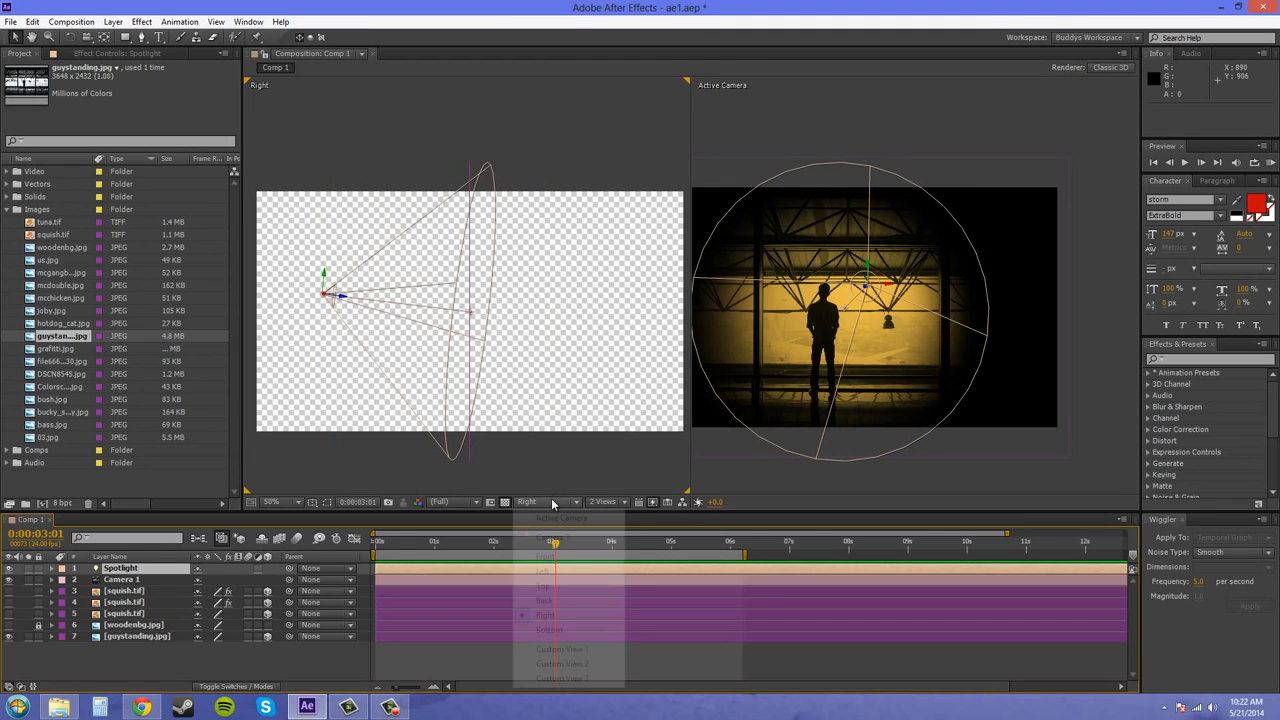
{"action": "left_click", "coordinate": [553, 537]}
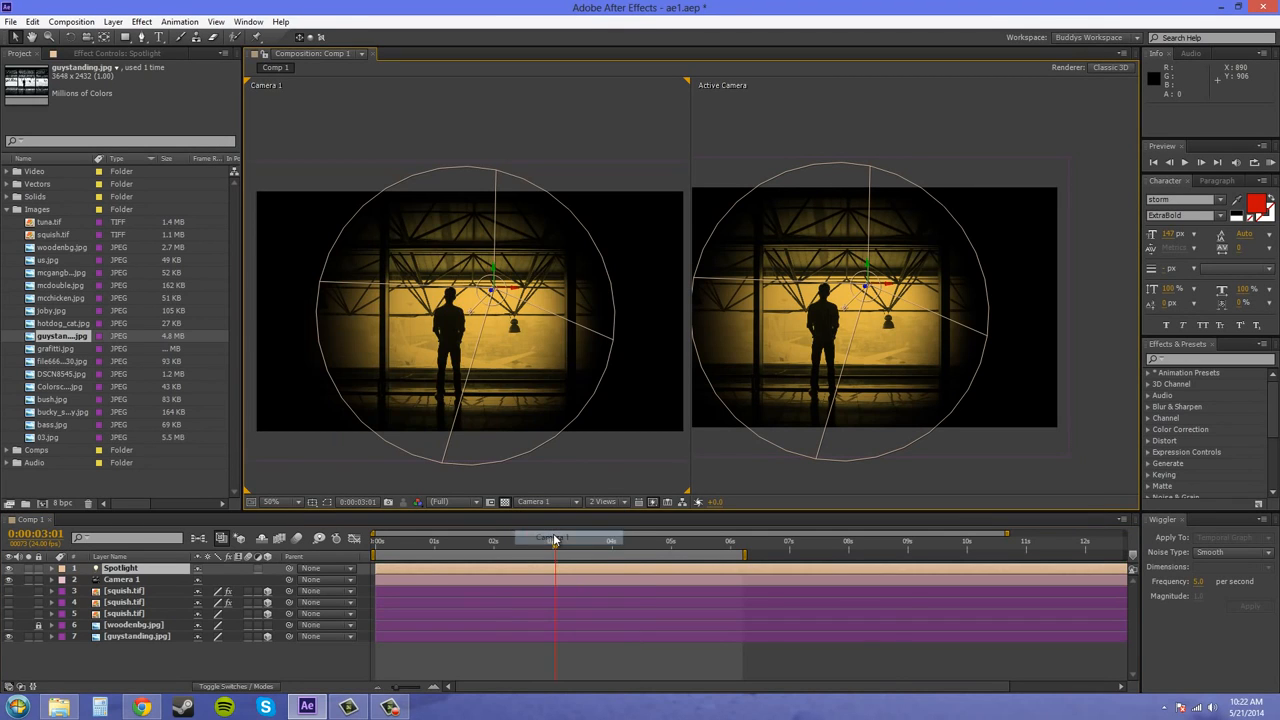
{"action": "left_click", "coordinate": [612, 499]}
{"action": "left_click", "coordinate": [617, 517]}
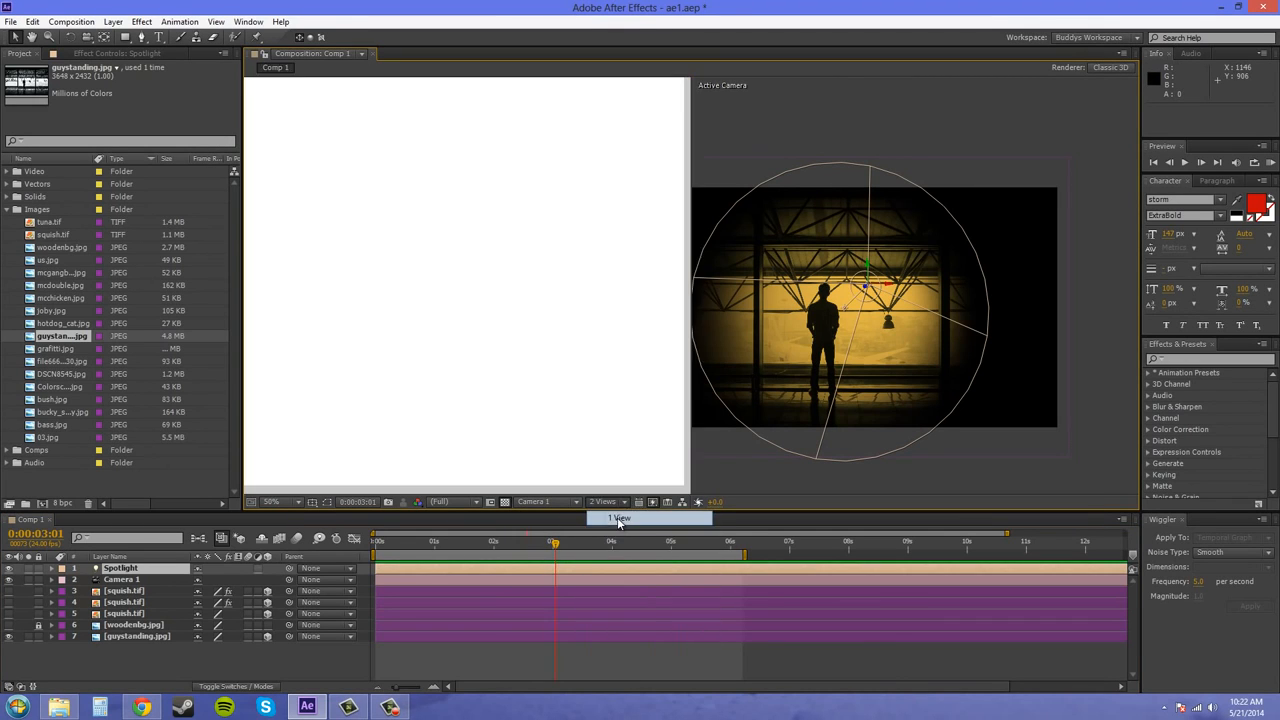
{"action": "left_click_drag", "start_coordinate": [845, 314], "coordinate": [968, 241]}
Reopen the Spotlight's settings, try the None and Inverse Square Clamped falloff options, and return to Smooth
{"action": "double_click", "coordinate": [148, 570]}
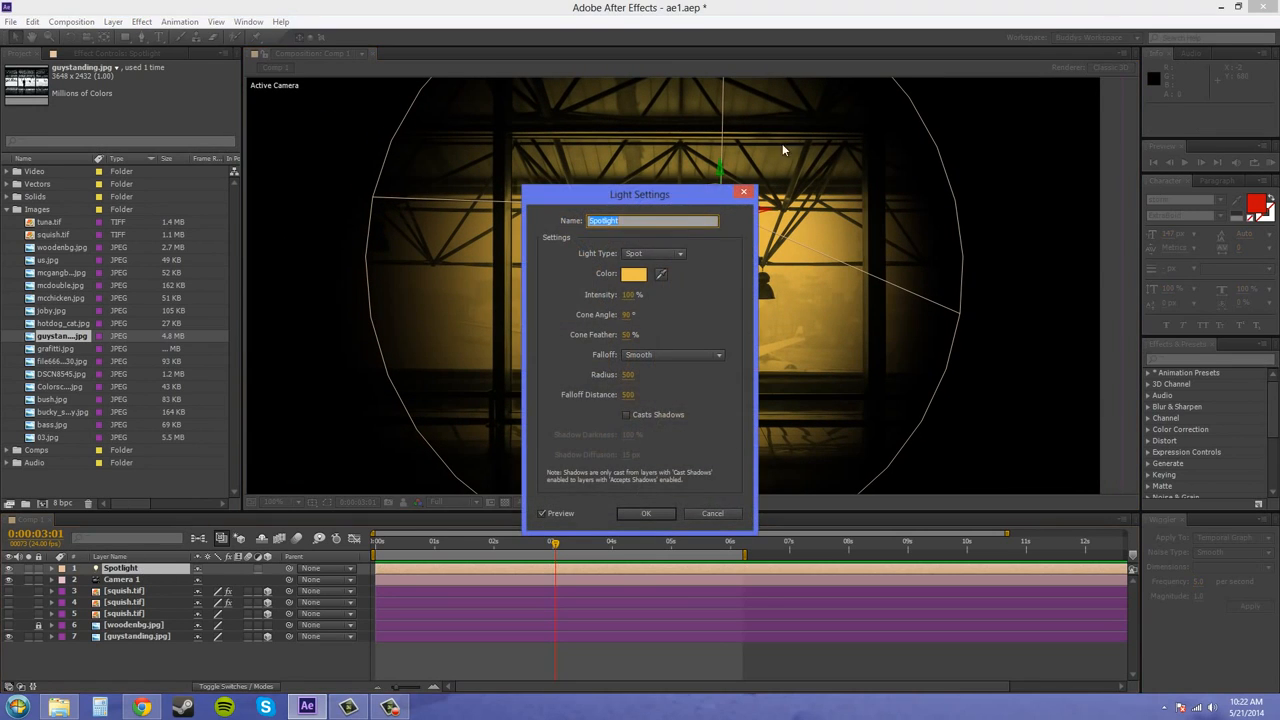
{"action": "left_click_drag", "start_coordinate": [662, 193], "coordinate": [182, 222]}
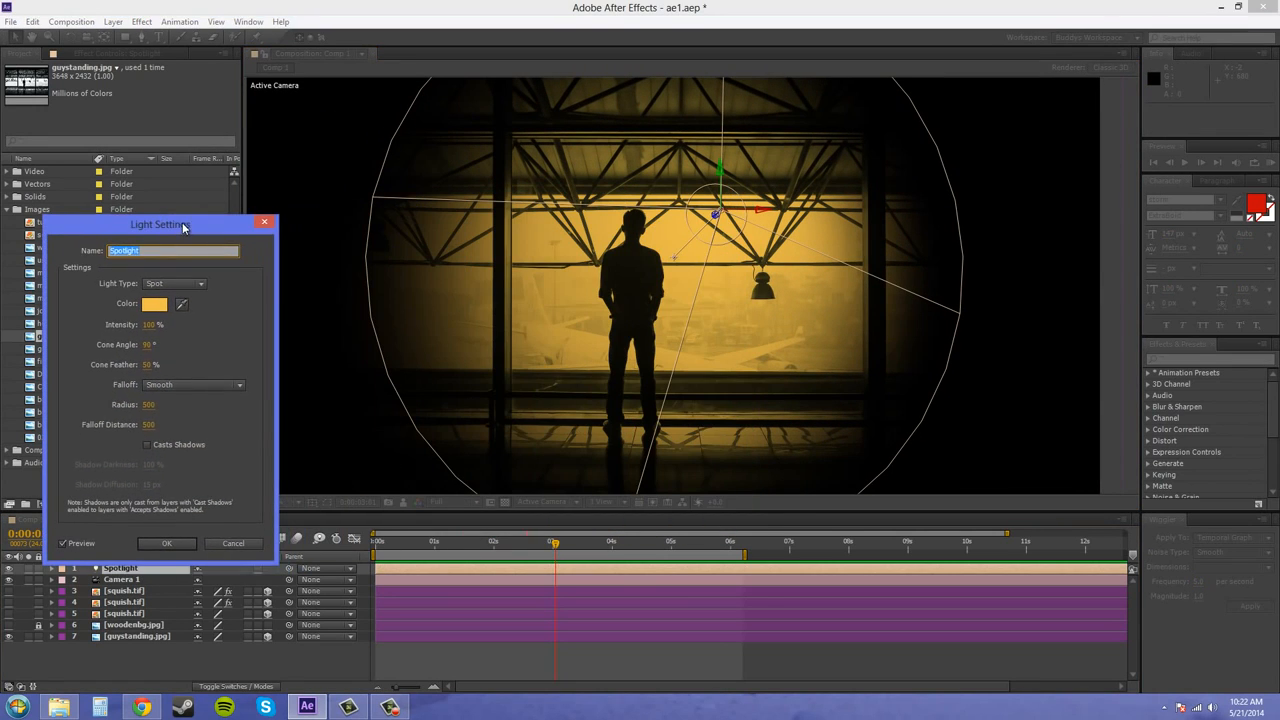
{"action": "left_click", "coordinate": [194, 384]}
{"action": "left_click", "coordinate": [189, 401]}
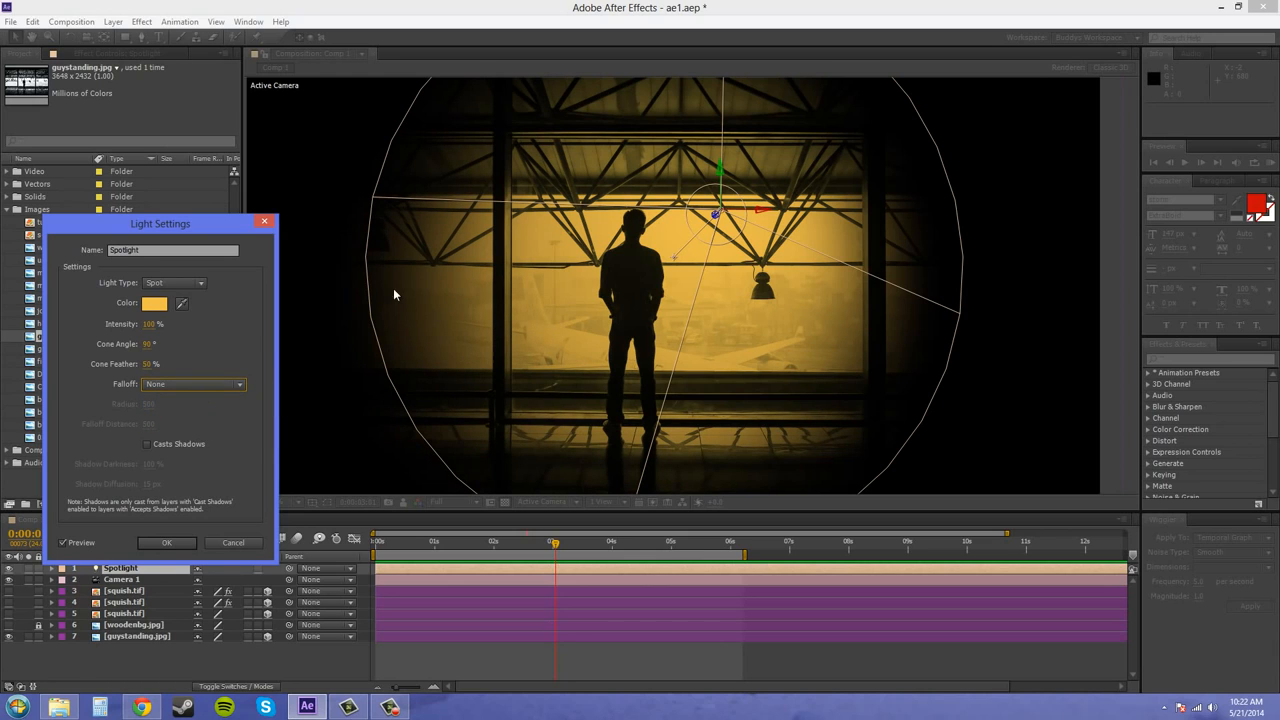
{"action": "left_click", "coordinate": [194, 384]}
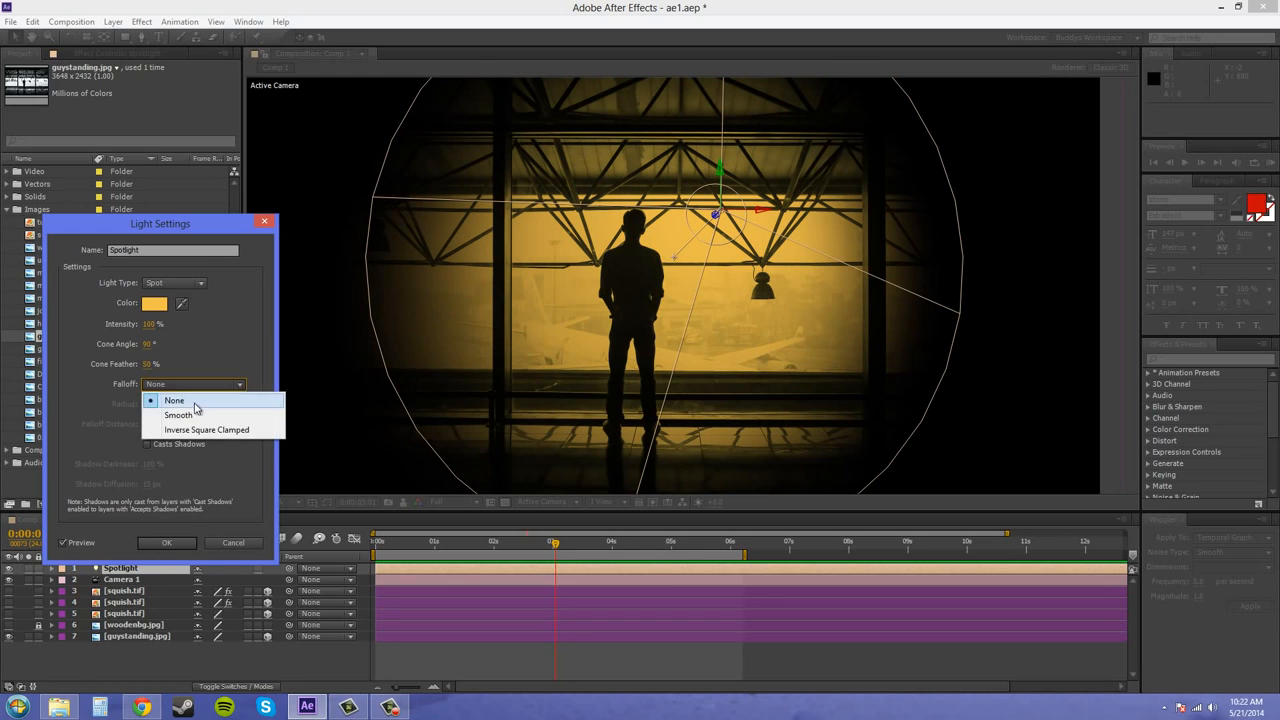
{"action": "left_click", "coordinate": [193, 416]}
{"action": "left_click", "coordinate": [196, 386]}
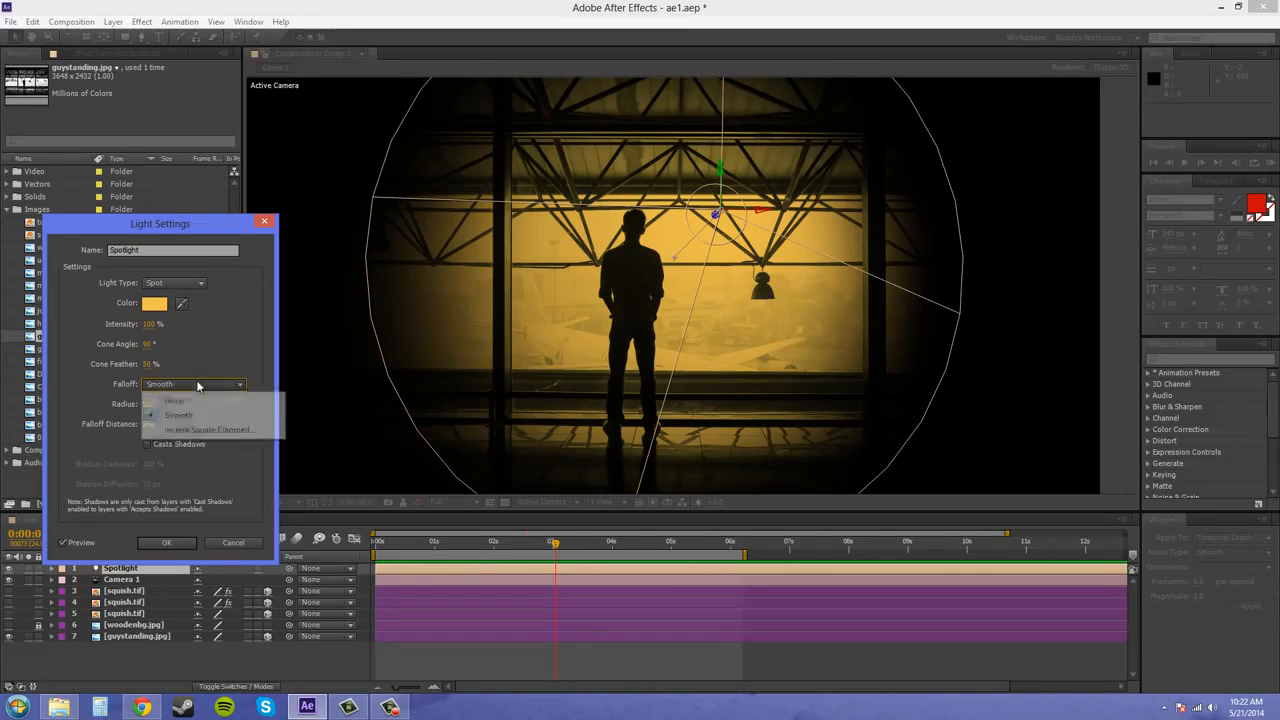
{"action": "left_click", "coordinate": [200, 431]}
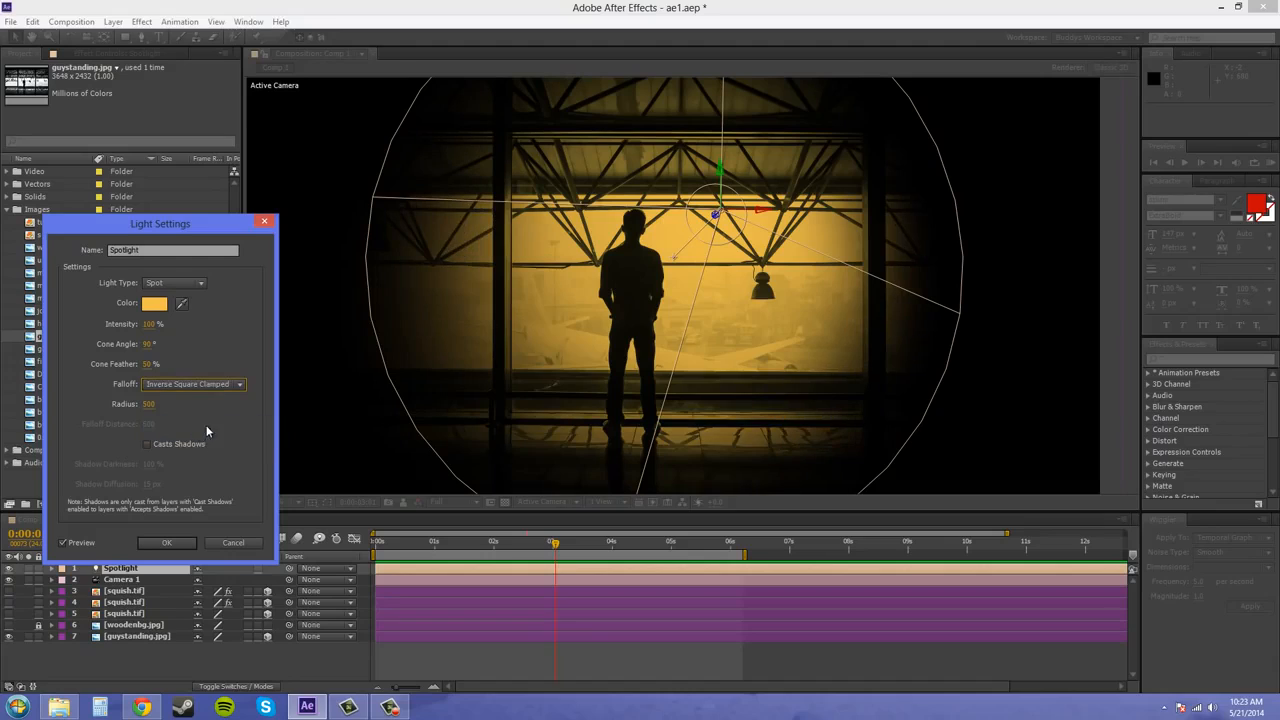
{"action": "left_click", "coordinate": [208, 384]}
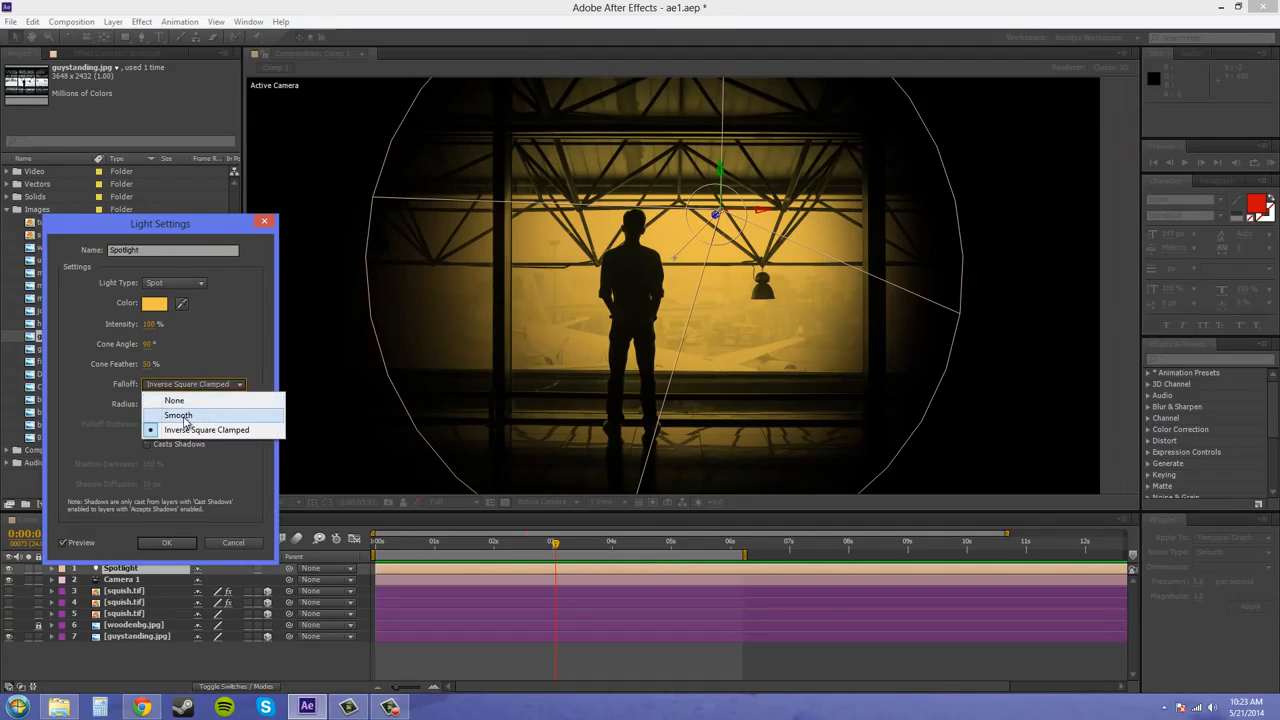
{"action": "left_click", "coordinate": [183, 416]}
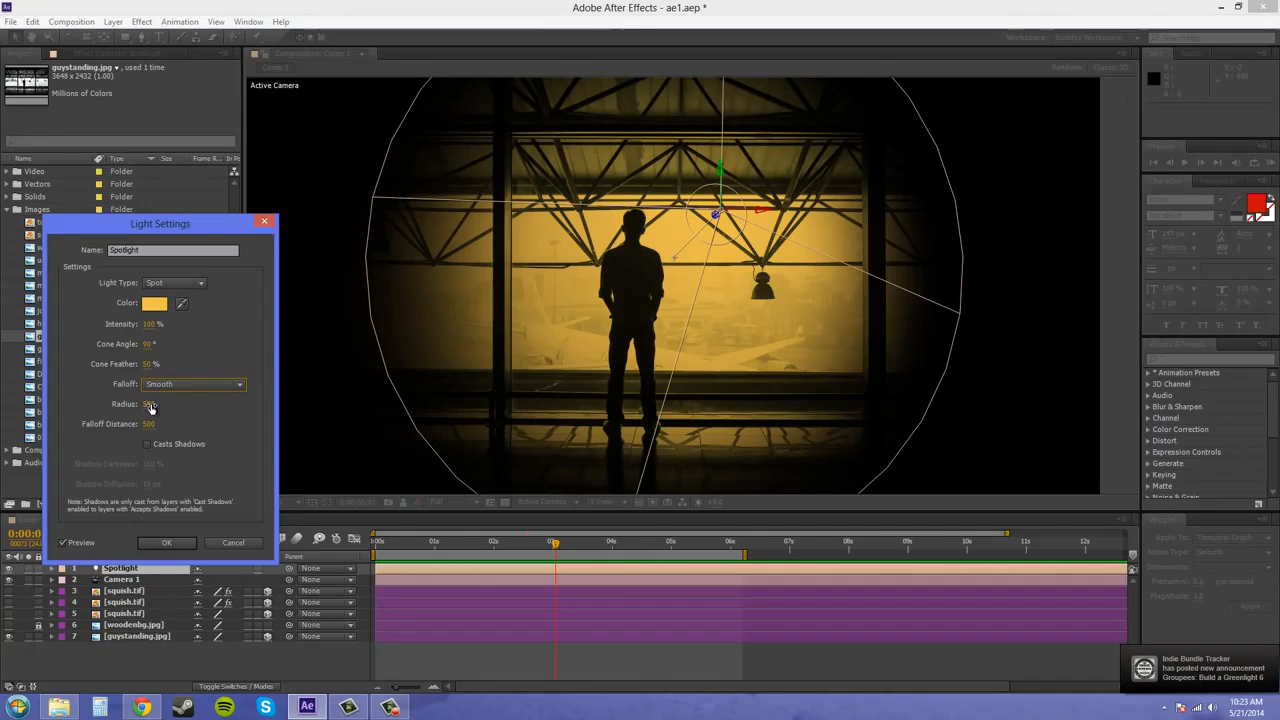
Try a falloff radius of 200 on the Spotlight
{"action": "left_click", "coordinate": [151, 404]}
{"action": "left_click", "coordinate": [203, 408]}
{"action": "left_click", "coordinate": [150, 404]}
{"action": "left_click", "coordinate": [203, 408]}
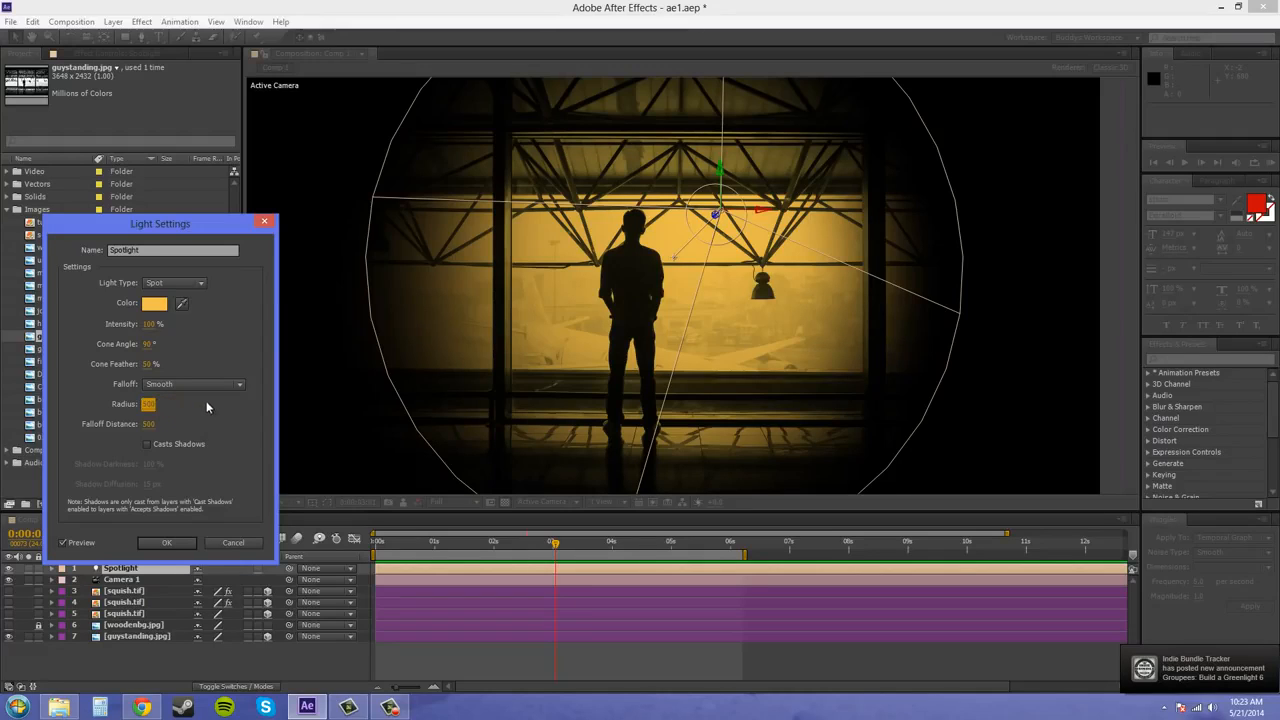
{"action": "left_click", "coordinate": [149, 404]}
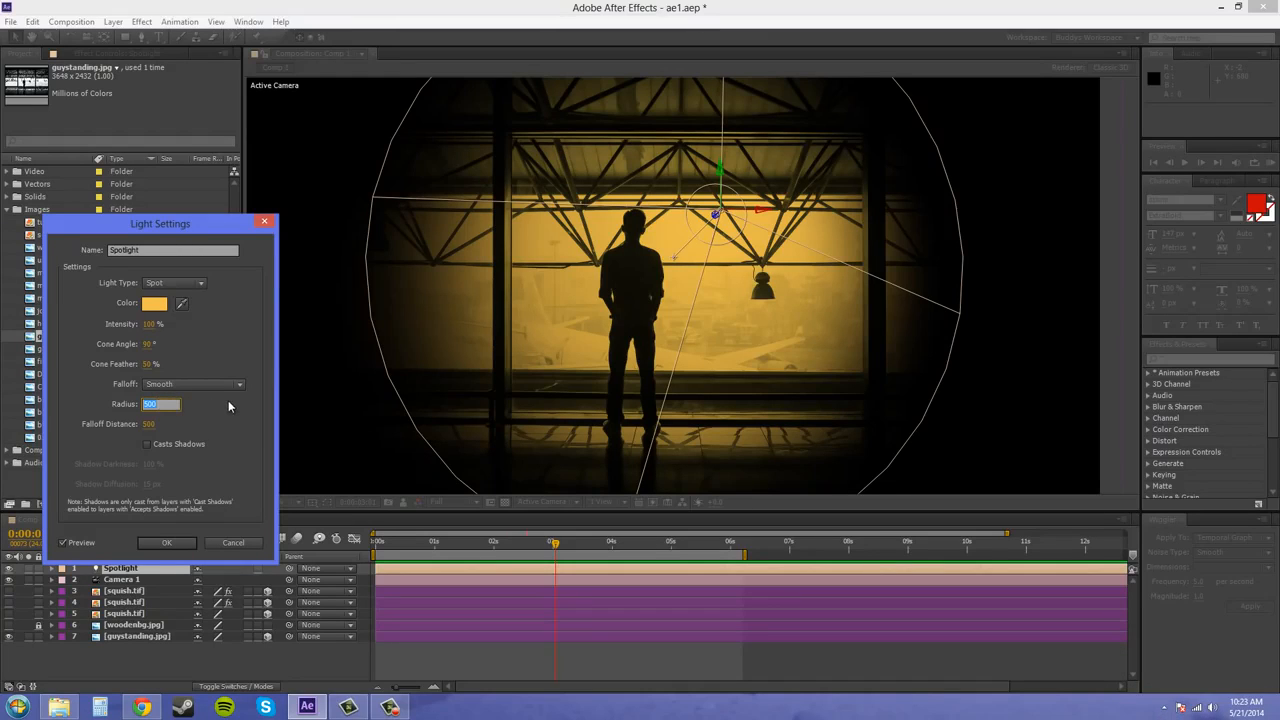
{"action": "type", "text": "200"}
{"action": "key", "text": "Return"}
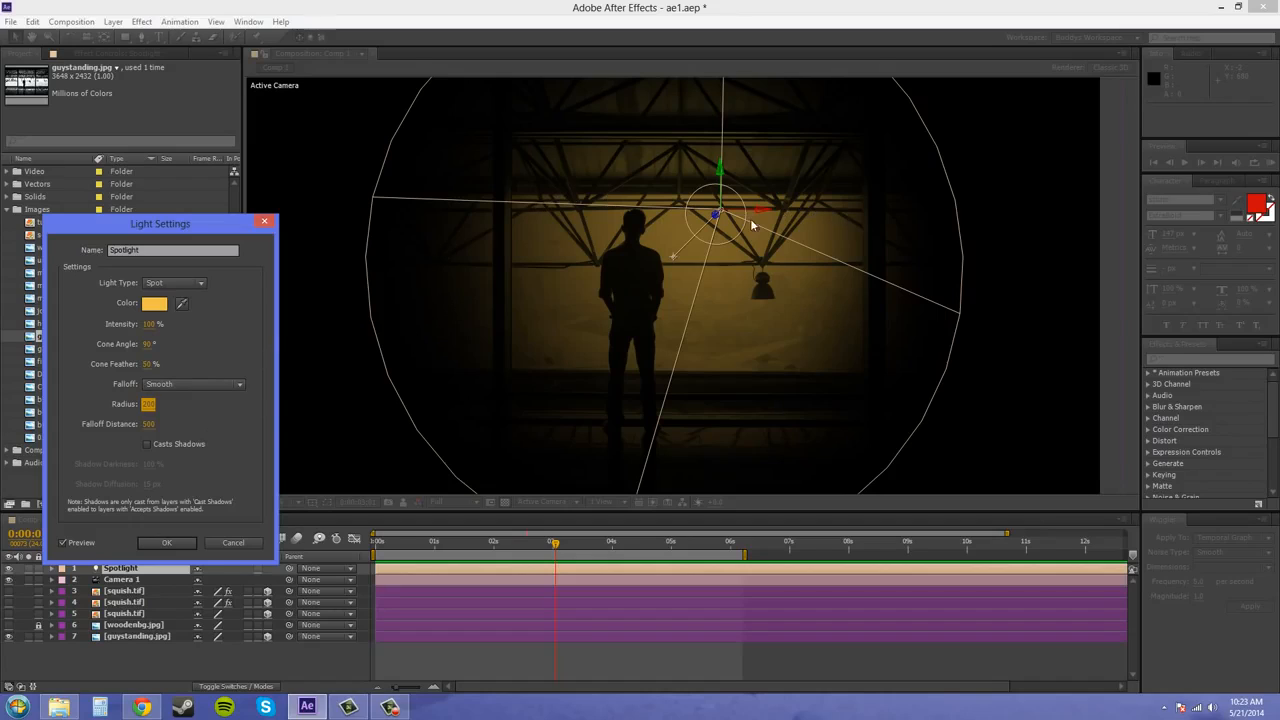
Try a Spotlight falloff radius of 1000, and finish at 500
{"action": "left_click", "coordinate": [150, 404]}
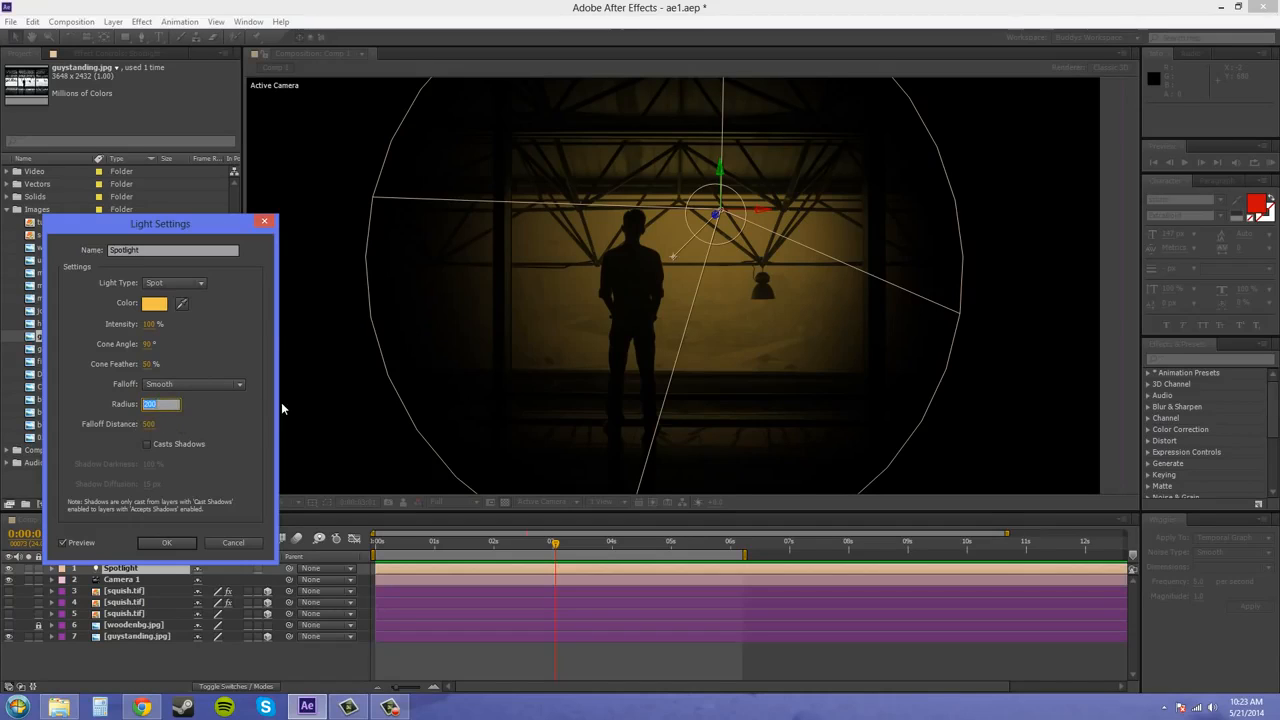
{"action": "type", "text": "1000"}
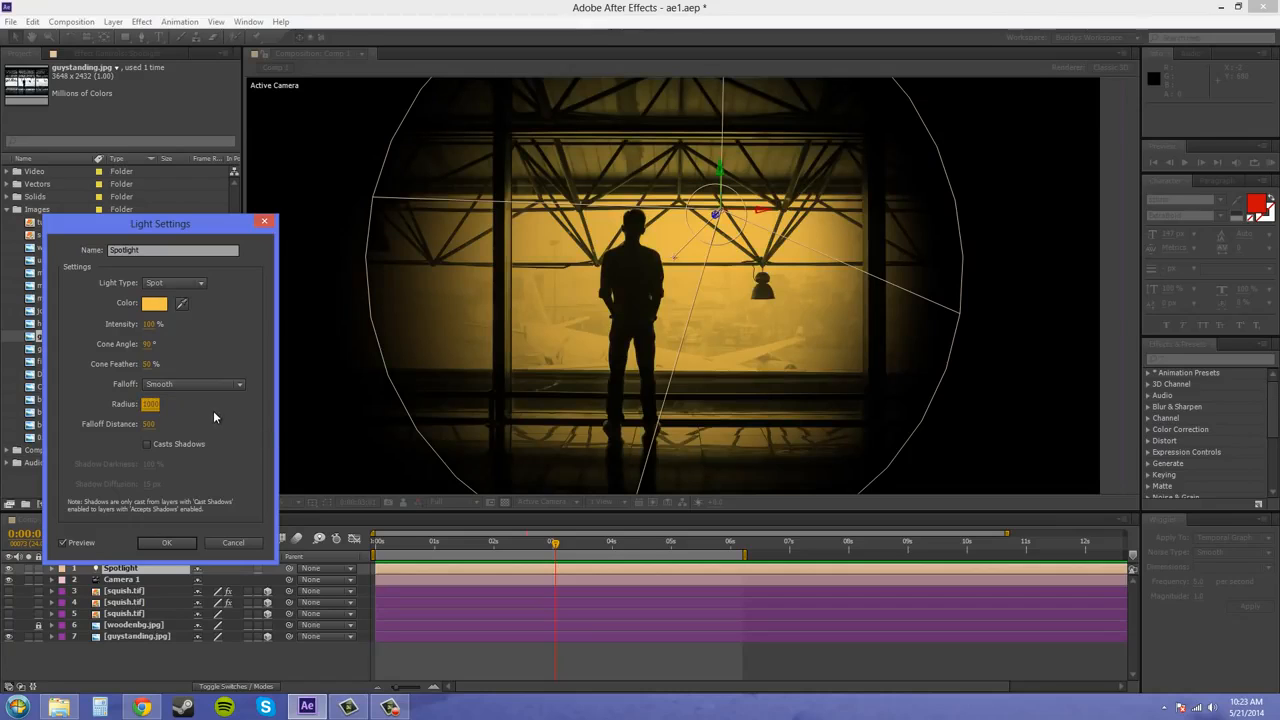
{"action": "key", "text": "Return"}
{"action": "left_click", "coordinate": [150, 404]}
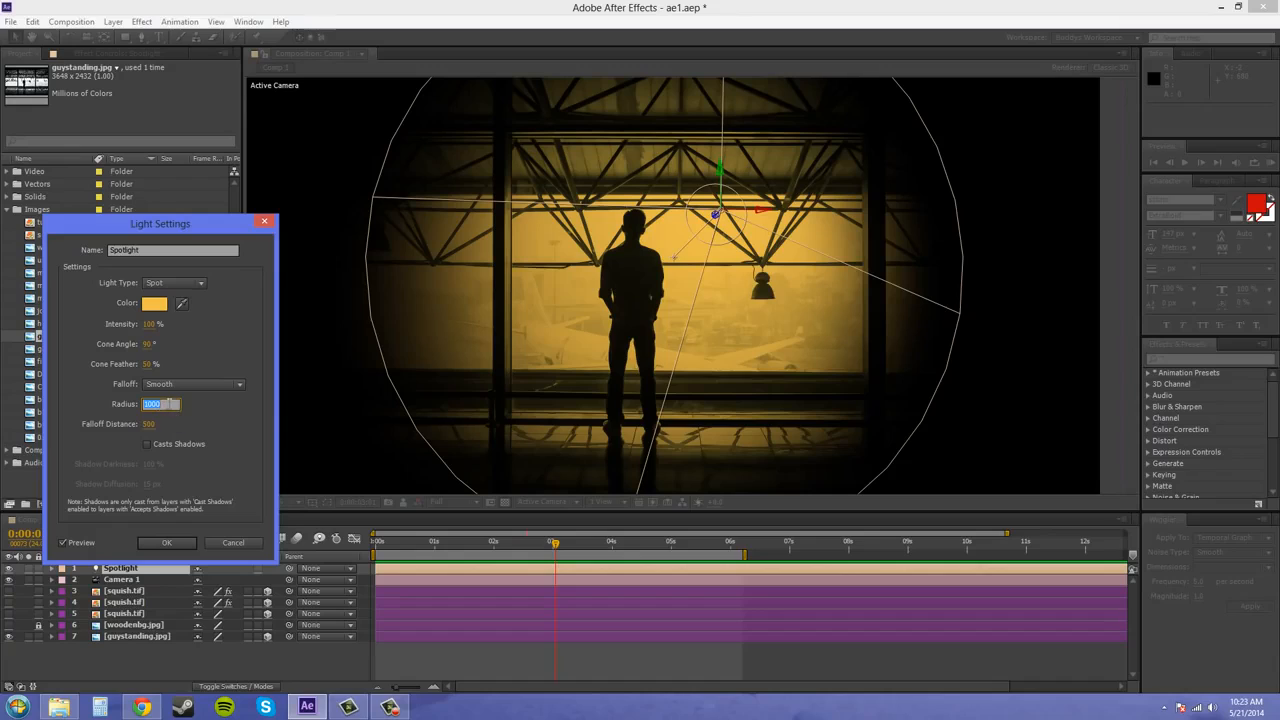
{"action": "type", "text": "5"}
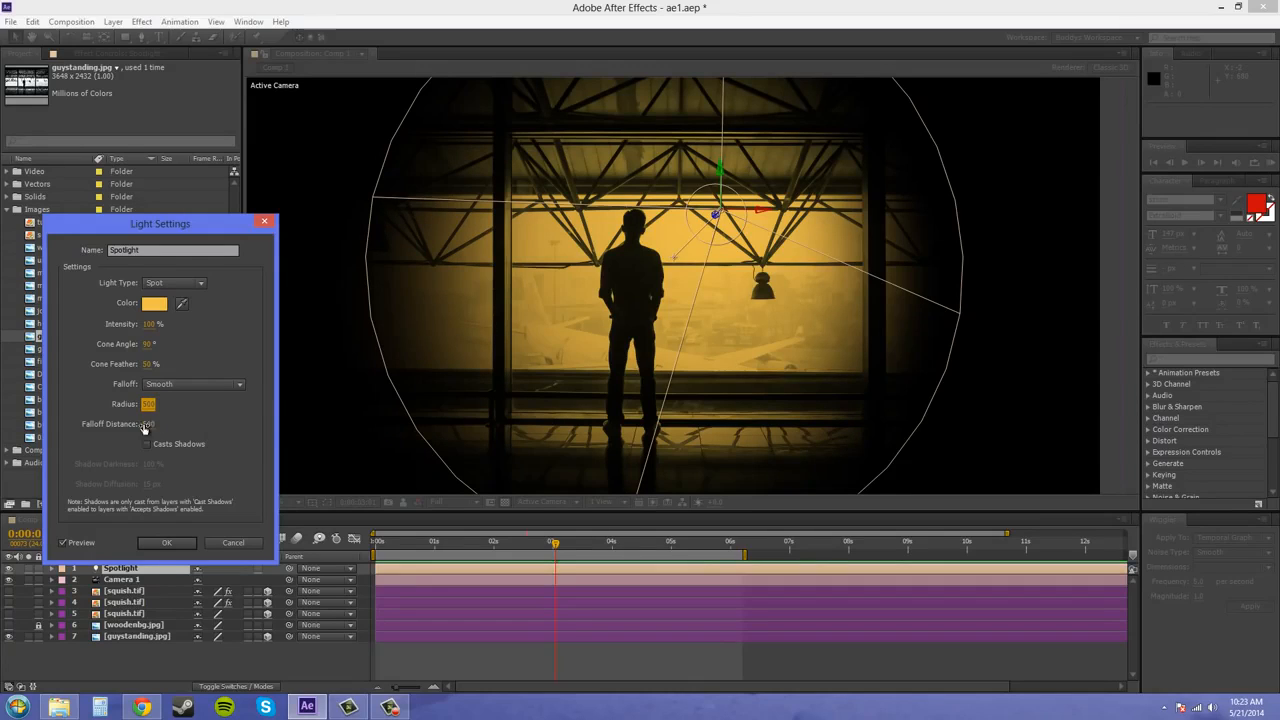
{"action": "key", "text": "Tab"}
Try much smaller and much larger falloff distances on the Spotlight to compare the lighting
{"action": "left_click", "coordinate": [201, 425]}
{"action": "left_click_drag", "start_coordinate": [150, 427], "coordinate": [62, 415]}
{"action": "left_click_drag", "start_coordinate": [148, 425], "coordinate": [127, 434]}
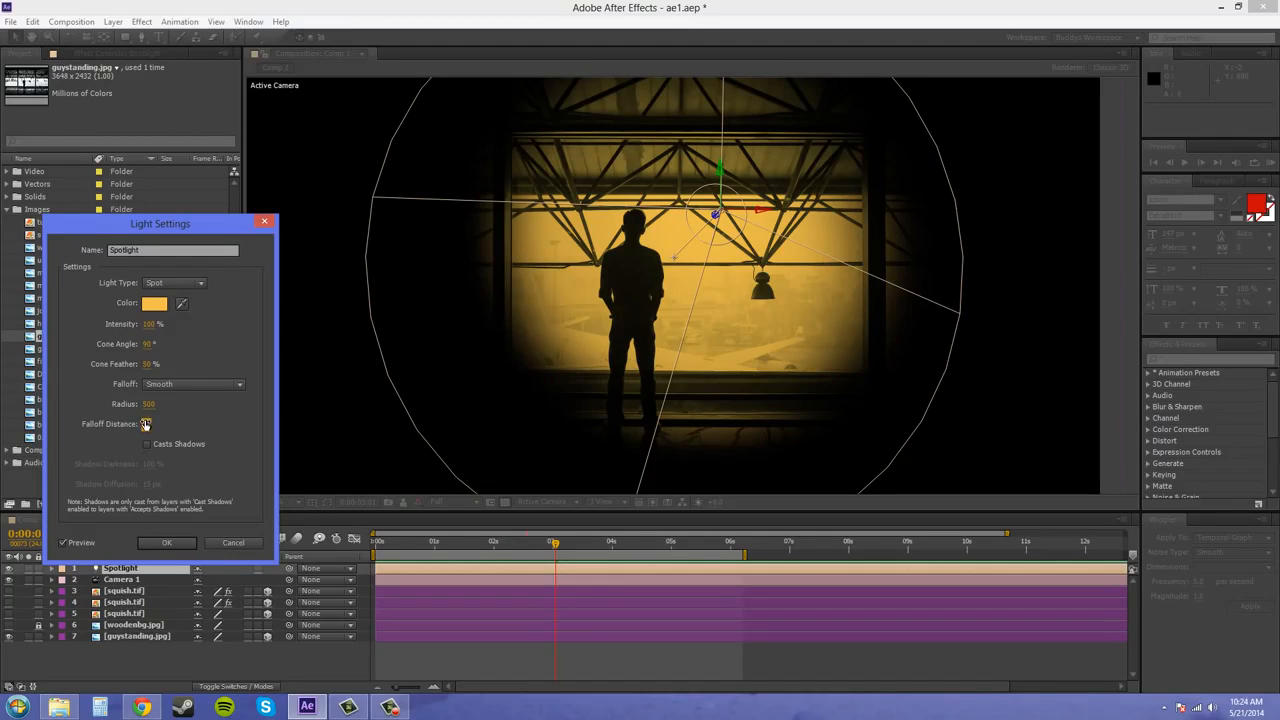
{"action": "left_click_drag", "start_coordinate": [148, 423], "coordinate": [940, 421]}
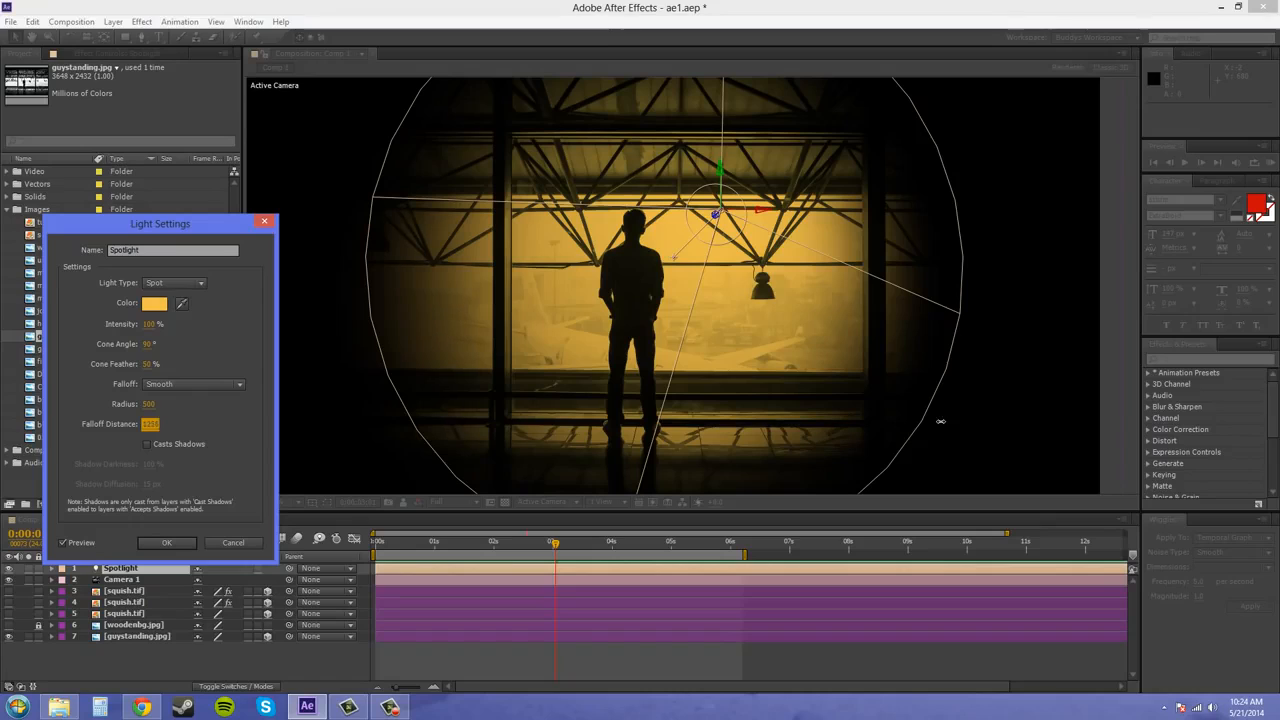
{"action": "mouse_move", "coordinate": [1032, 418]}
{"action": "left_mouse_down"}
{"action": "mouse_move", "coordinate": [1048, 416]}
{"action": "mouse_move", "coordinate": [1033, 413]}
{"action": "left_mouse_up"}
Try a falloff distance of 5400 on the Spotlight, and finish at 500
{"action": "left_click", "coordinate": [151, 423]}
{"action": "type", "text": "5400"}
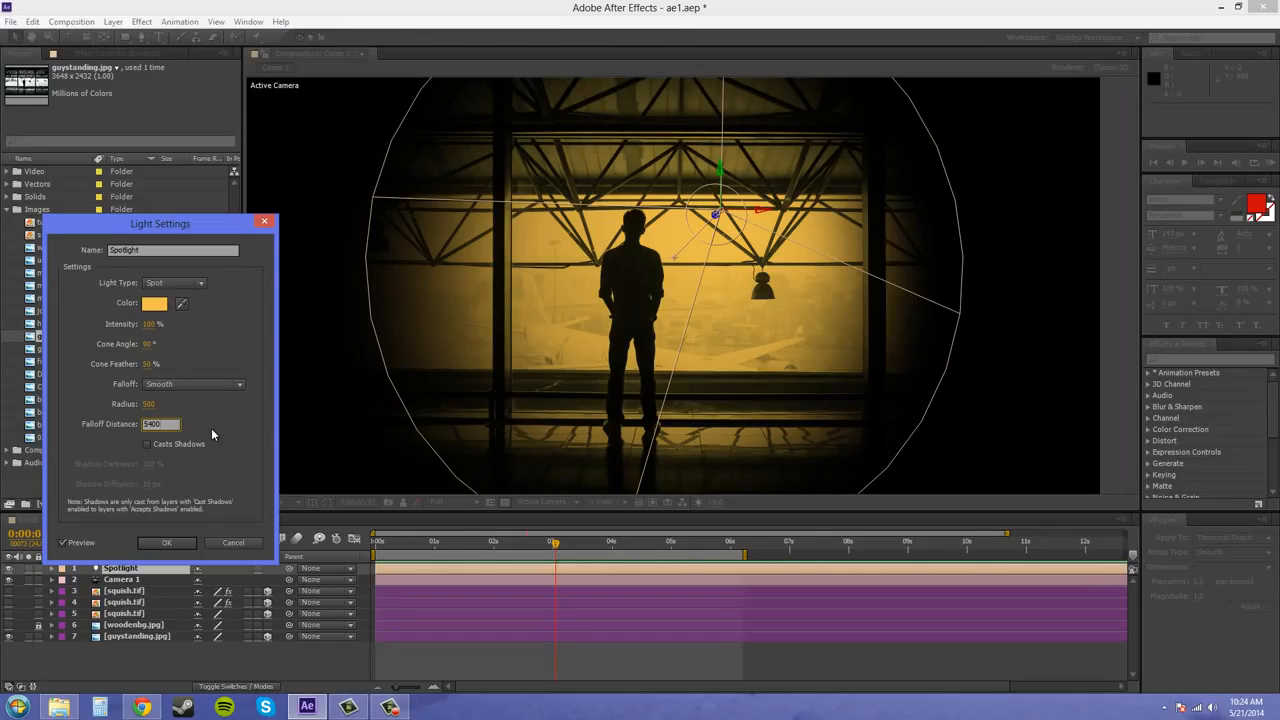
{"action": "left_click", "coordinate": [246, 423]}
{"action": "left_click", "coordinate": [151, 424]}
{"action": "type", "text": "500"}
{"action": "left_click", "coordinate": [221, 415]}
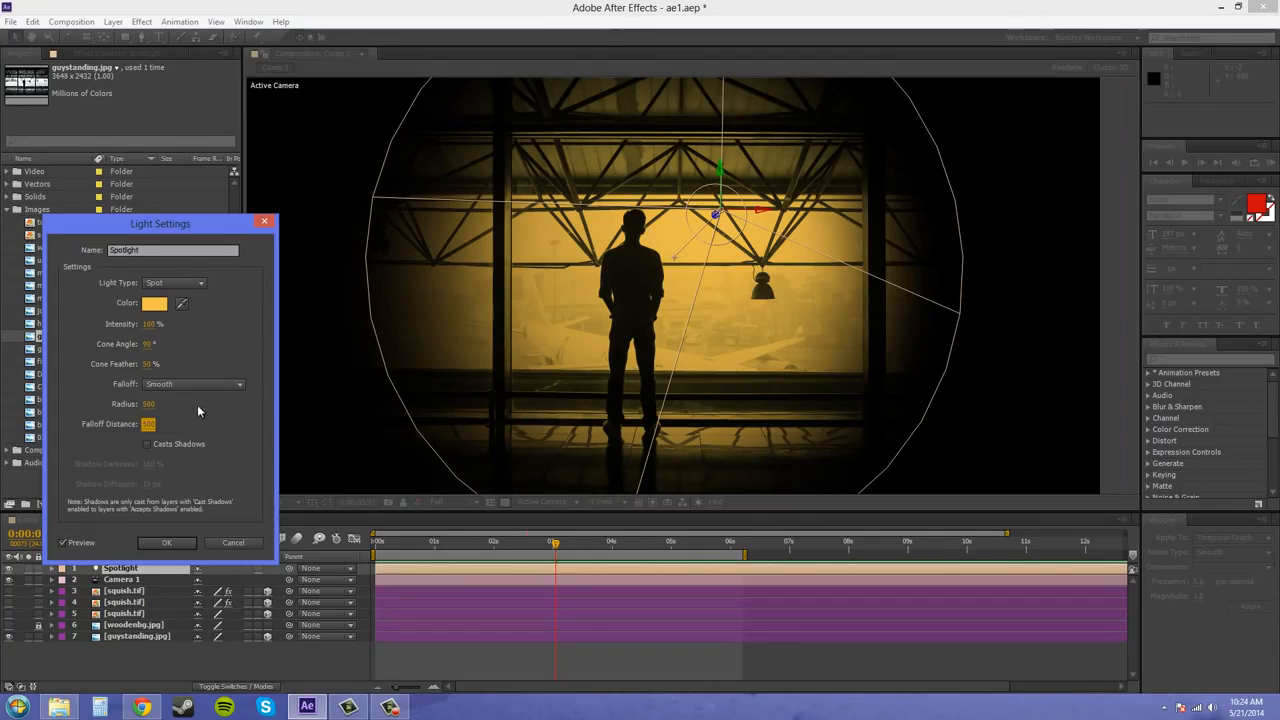
Set the Spotlight's falloff to None, toggle Casts Shadows on and back off, and apply the light settings
{"action": "left_click", "coordinate": [201, 384]}
{"action": "left_click", "coordinate": [192, 398]}
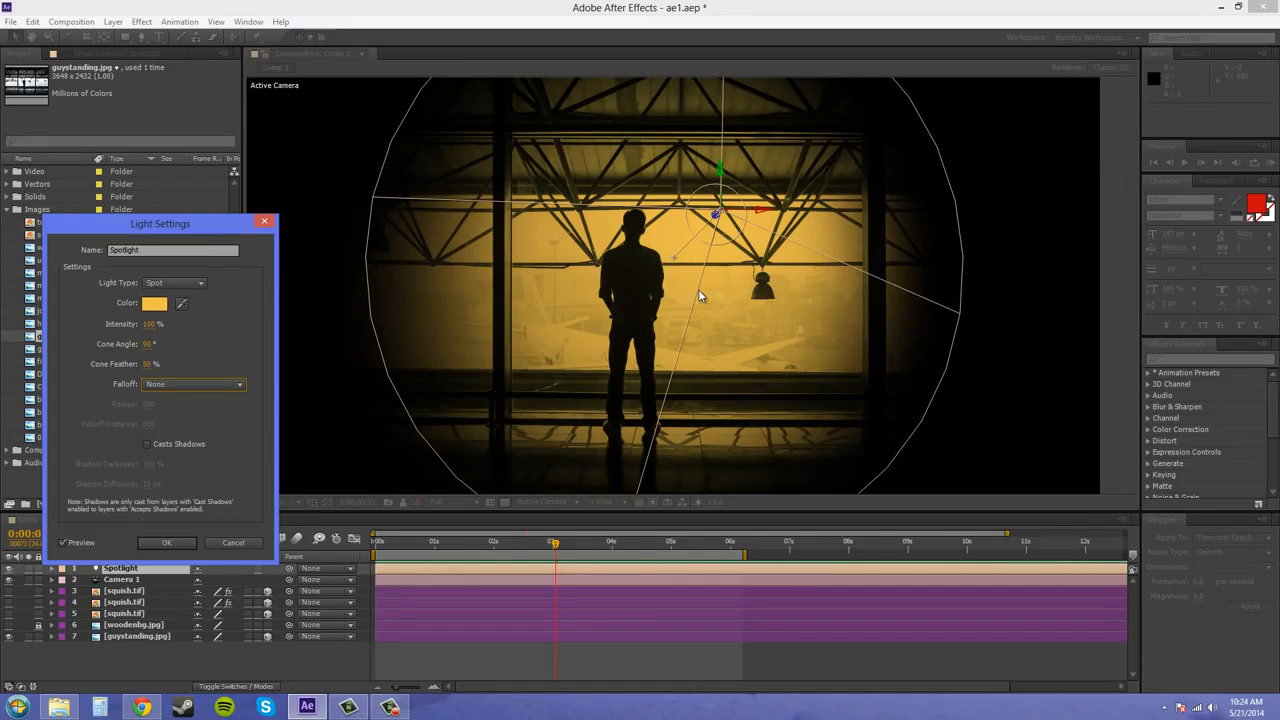
{"action": "left_click", "coordinate": [148, 445]}
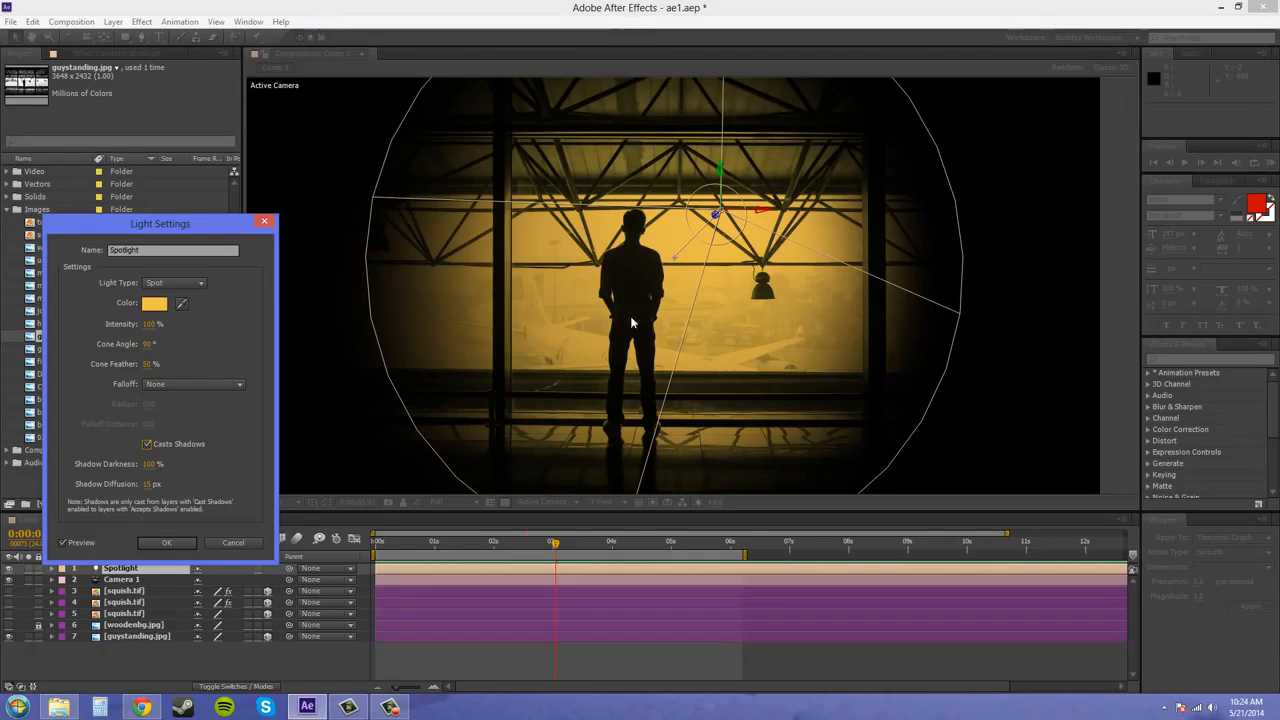
{"action": "left_click", "coordinate": [148, 445]}
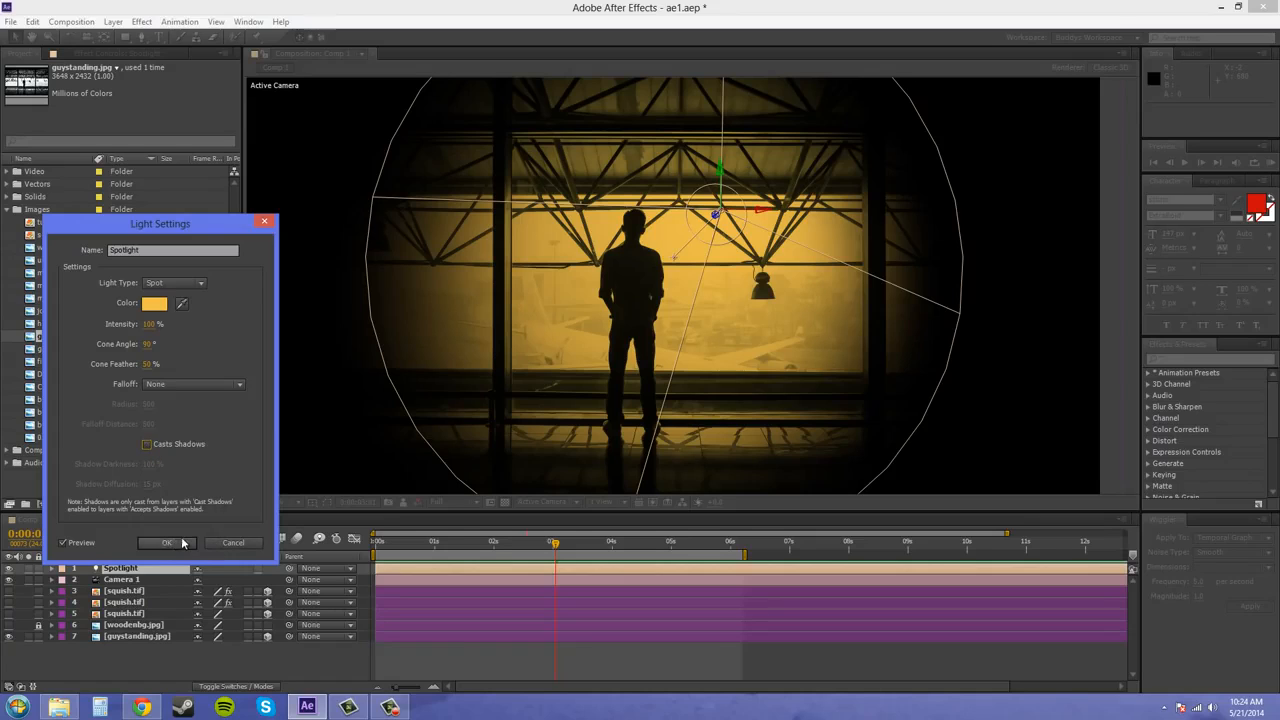
{"action": "left_click", "coordinate": [177, 542]}
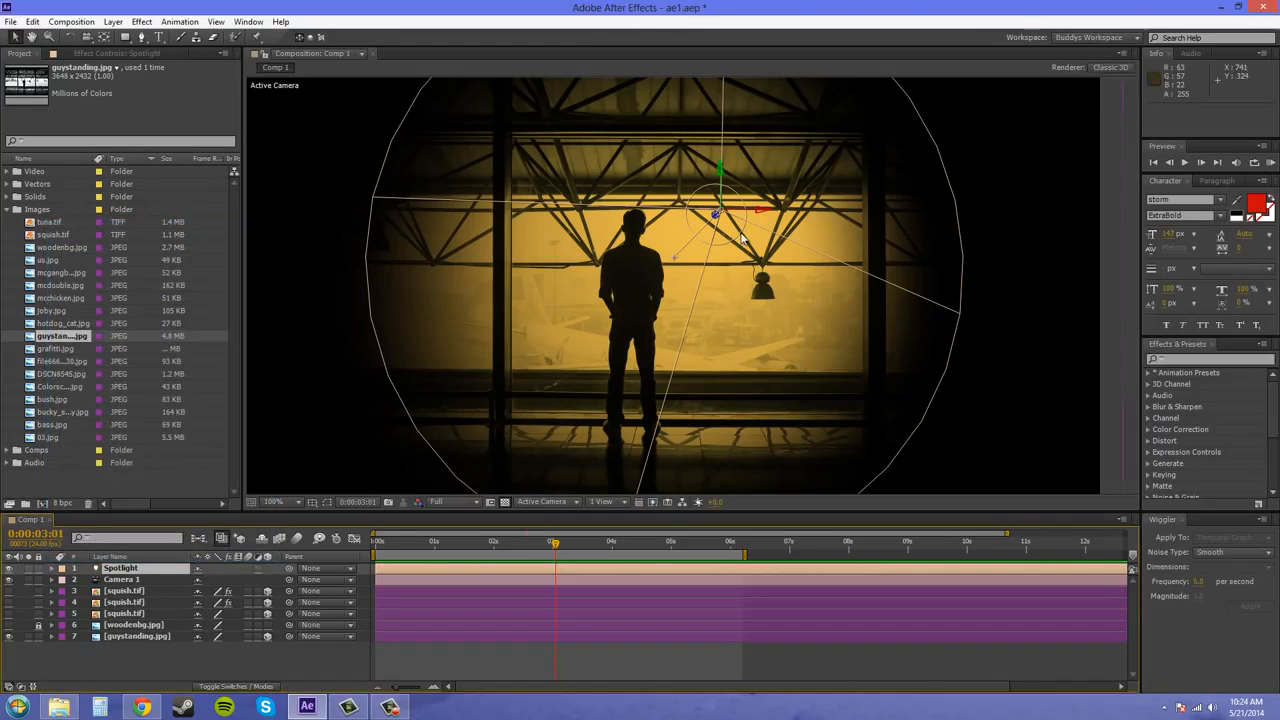
Make the squish.tif layer 5 visible and move it over the standing man, to about 632.5, 362.5, -283
{"action": "left_click", "coordinate": [114, 23]}
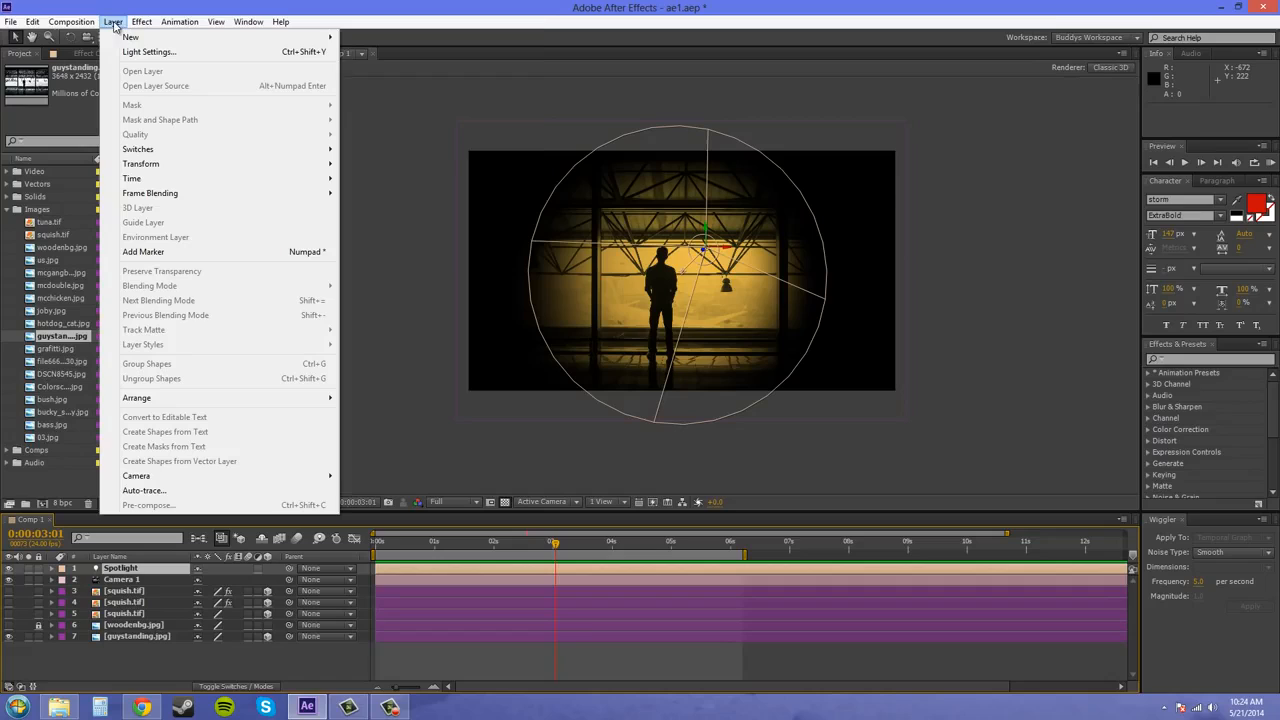
{"action": "left_click", "coordinate": [142, 656]}
{"action": "left_click", "coordinate": [110, 593]}
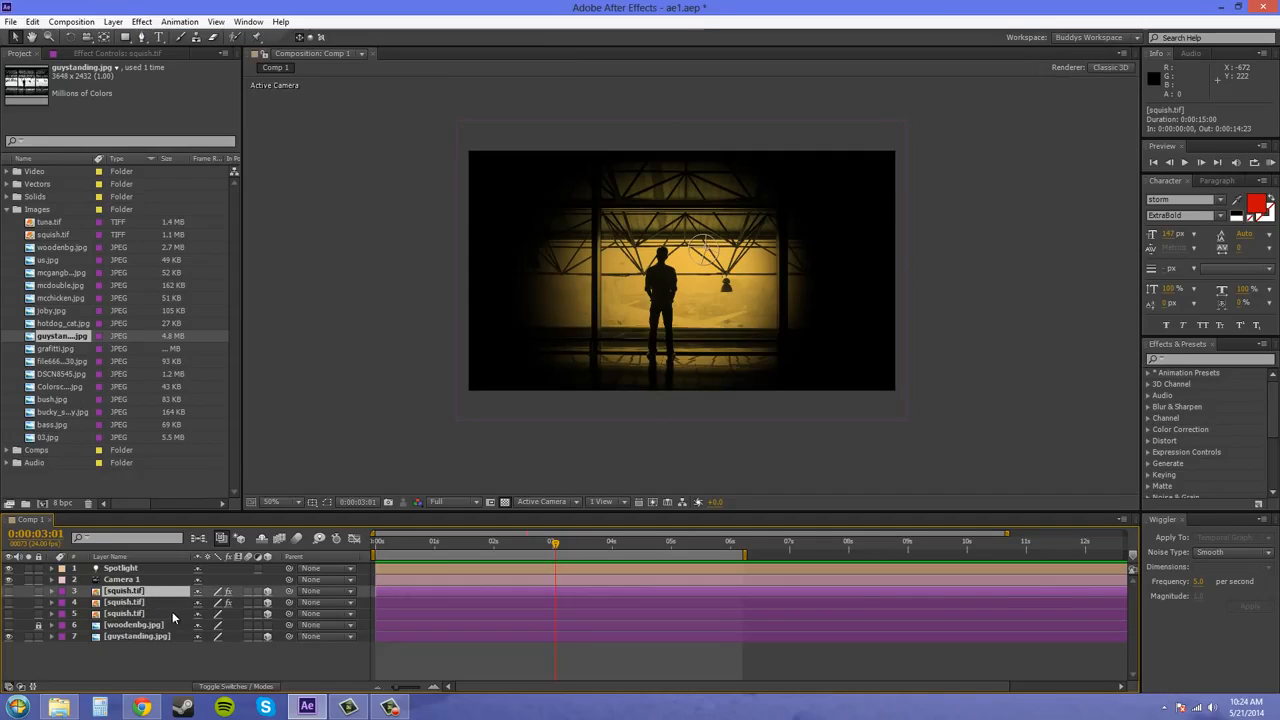
{"action": "left_click", "coordinate": [7, 596]}
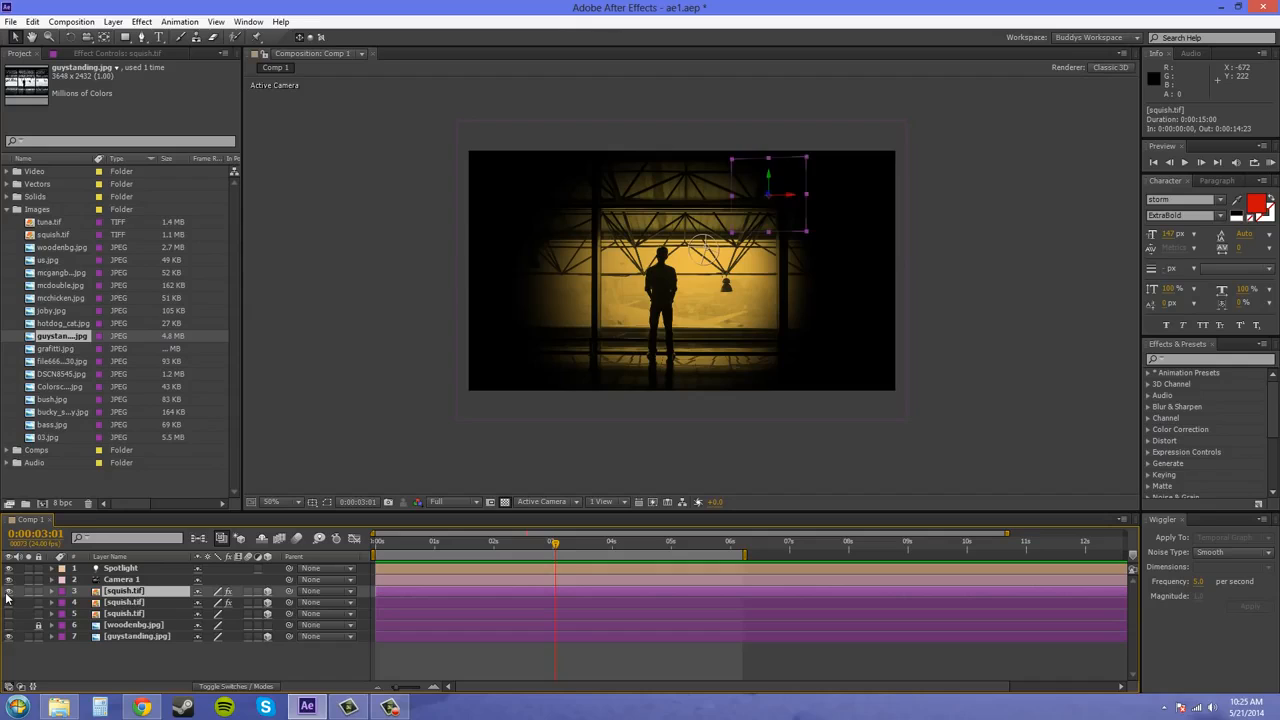
{"action": "left_click", "coordinate": [7, 596]}
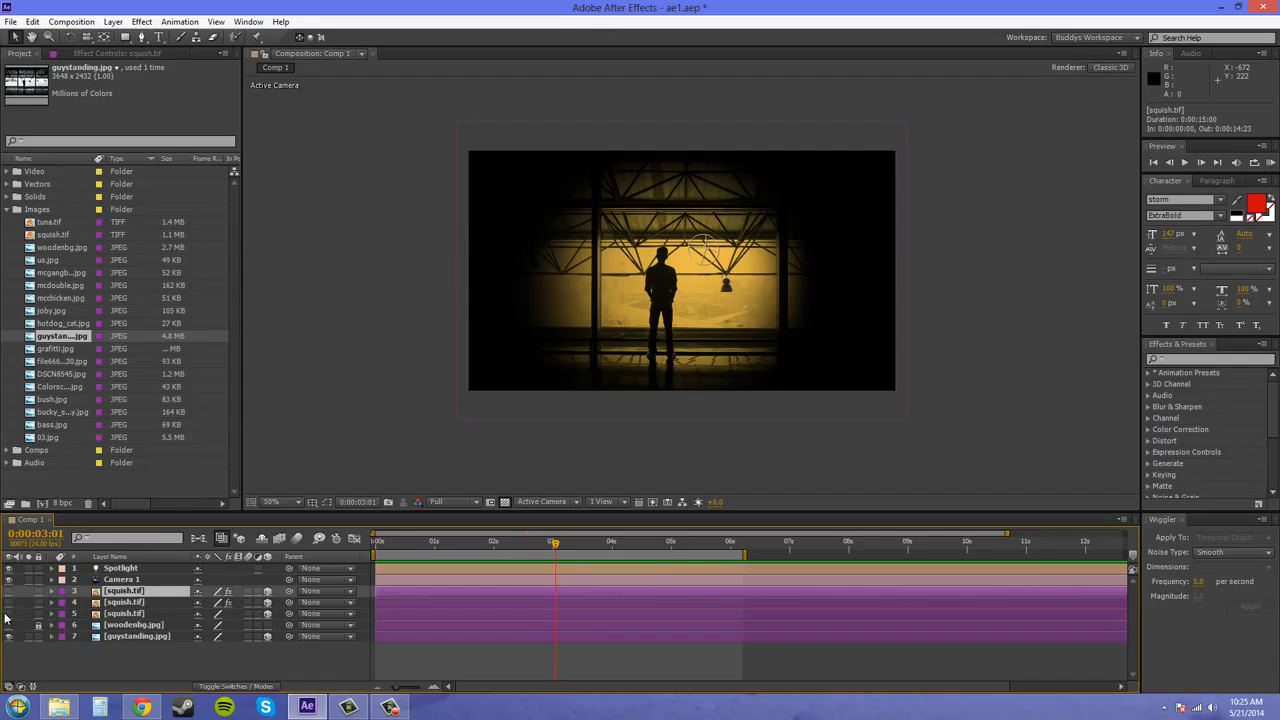
{"action": "left_click", "coordinate": [4, 616]}
{"action": "left_click", "coordinate": [8, 615]}
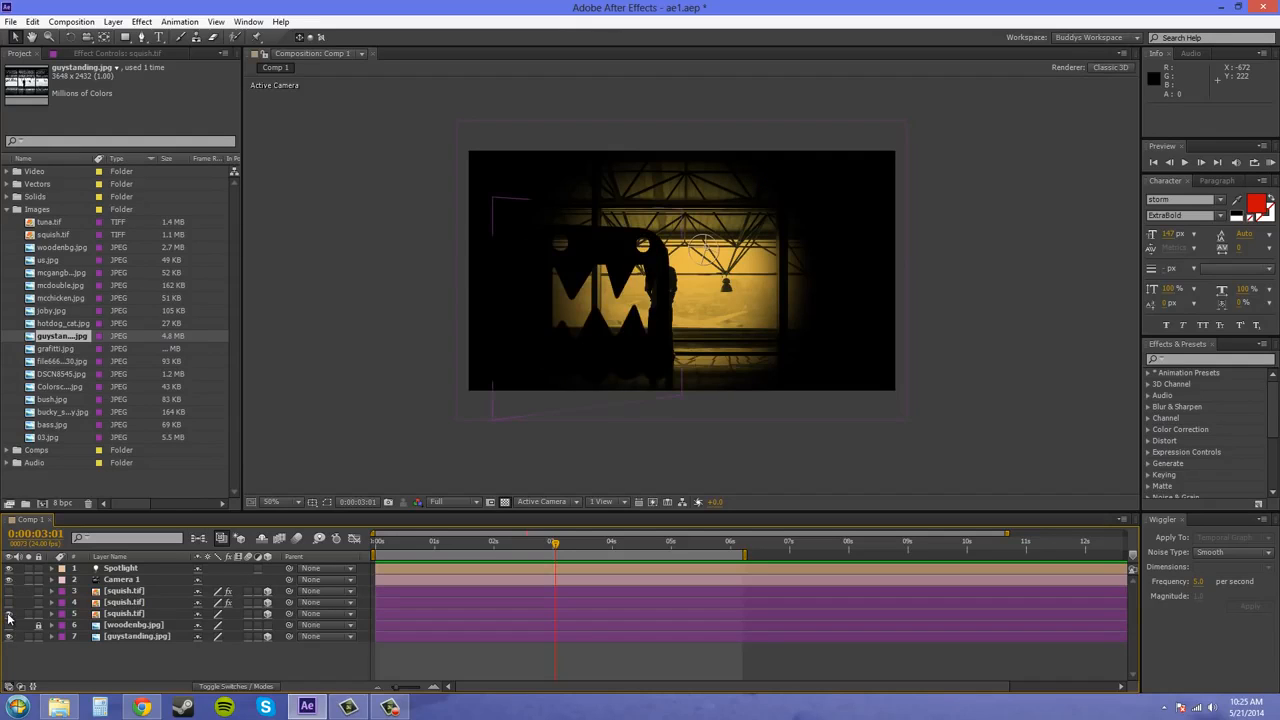
{"action": "left_click", "coordinate": [8, 614]}
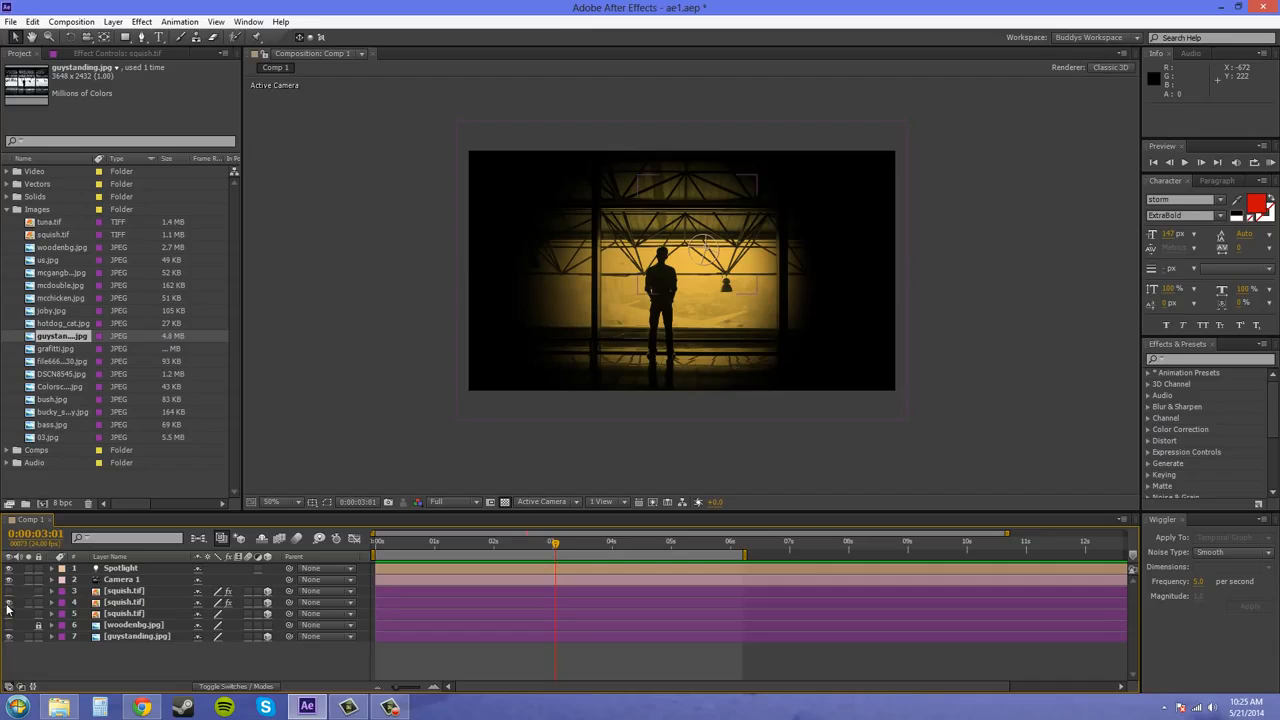
{"action": "left_click", "coordinate": [8, 614]}
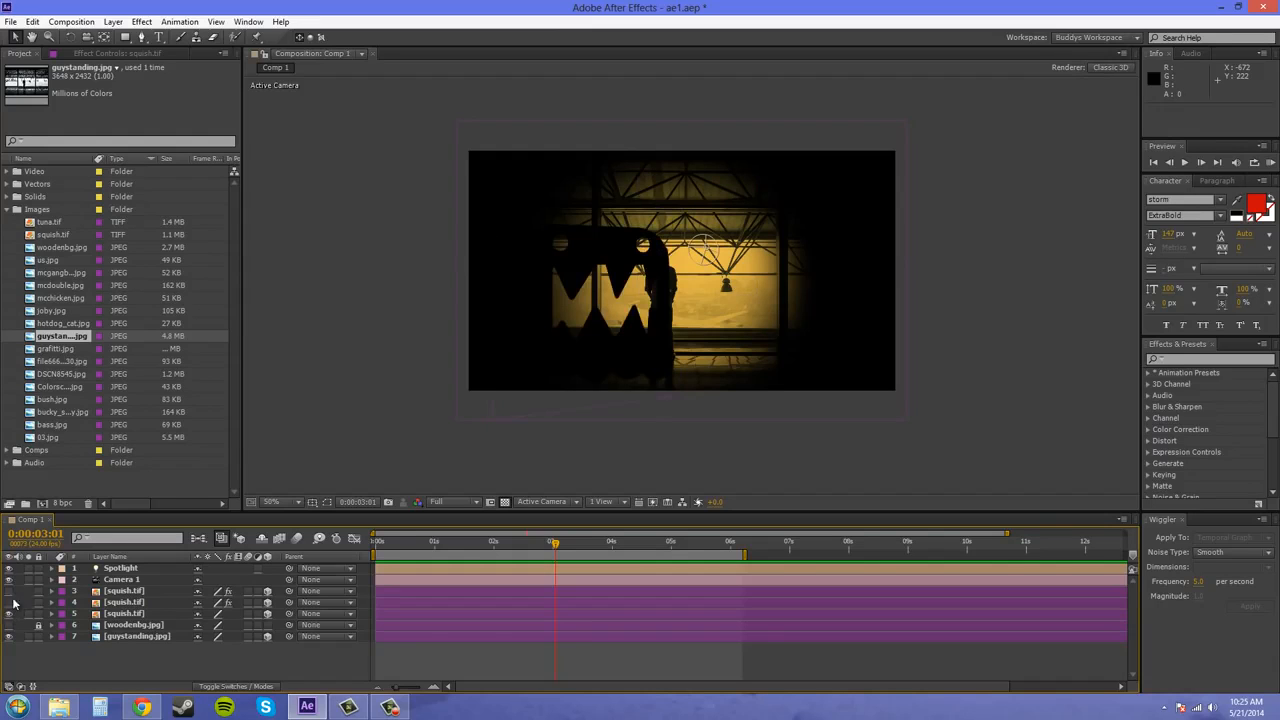
{"action": "left_click_drag", "start_coordinate": [658, 289], "coordinate": [713, 277]}
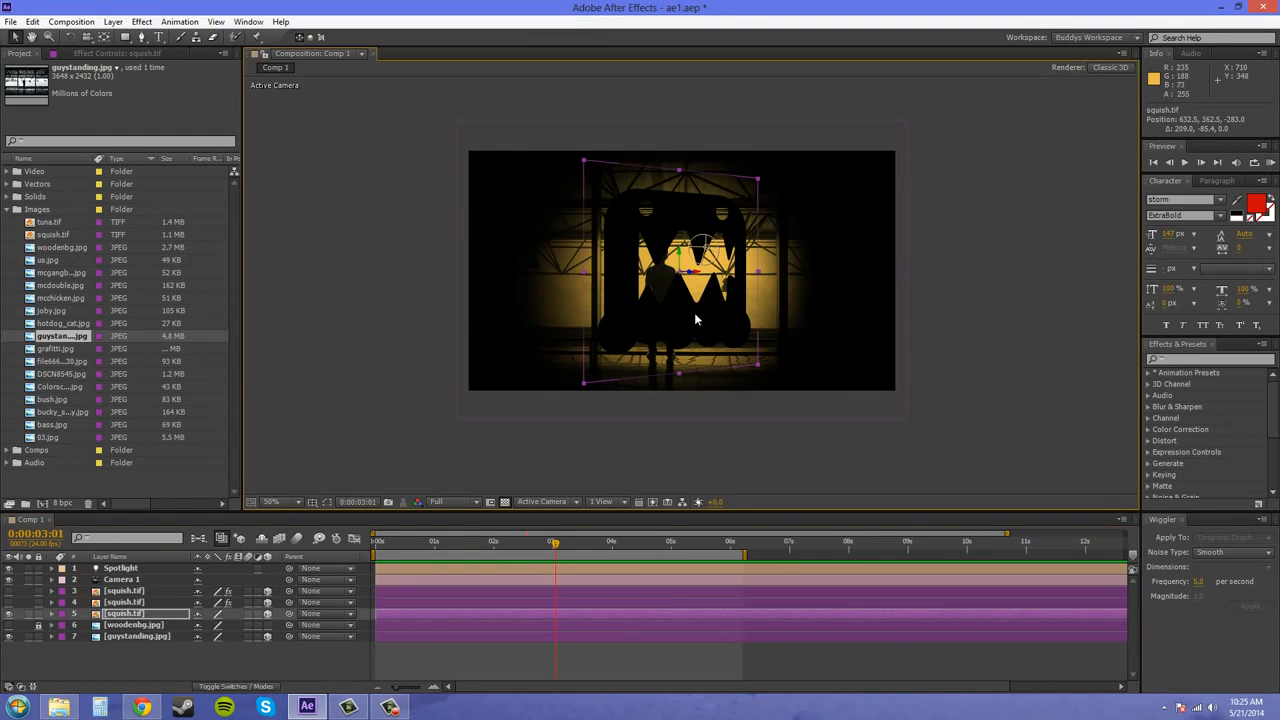
Switch the composition to the Top view and set the Y Rotation of squish.tif layer 5 to 0°
{"action": "left_click", "coordinate": [548, 502]}
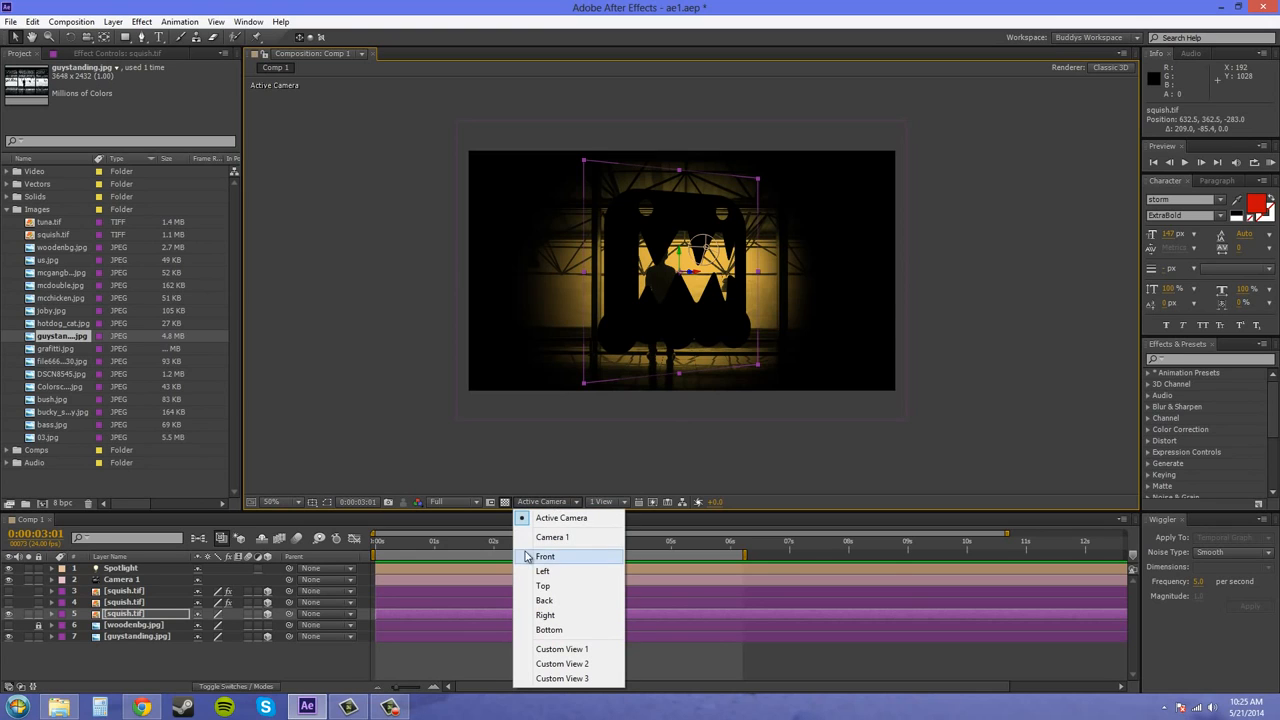
{"action": "left_click", "coordinate": [548, 586]}
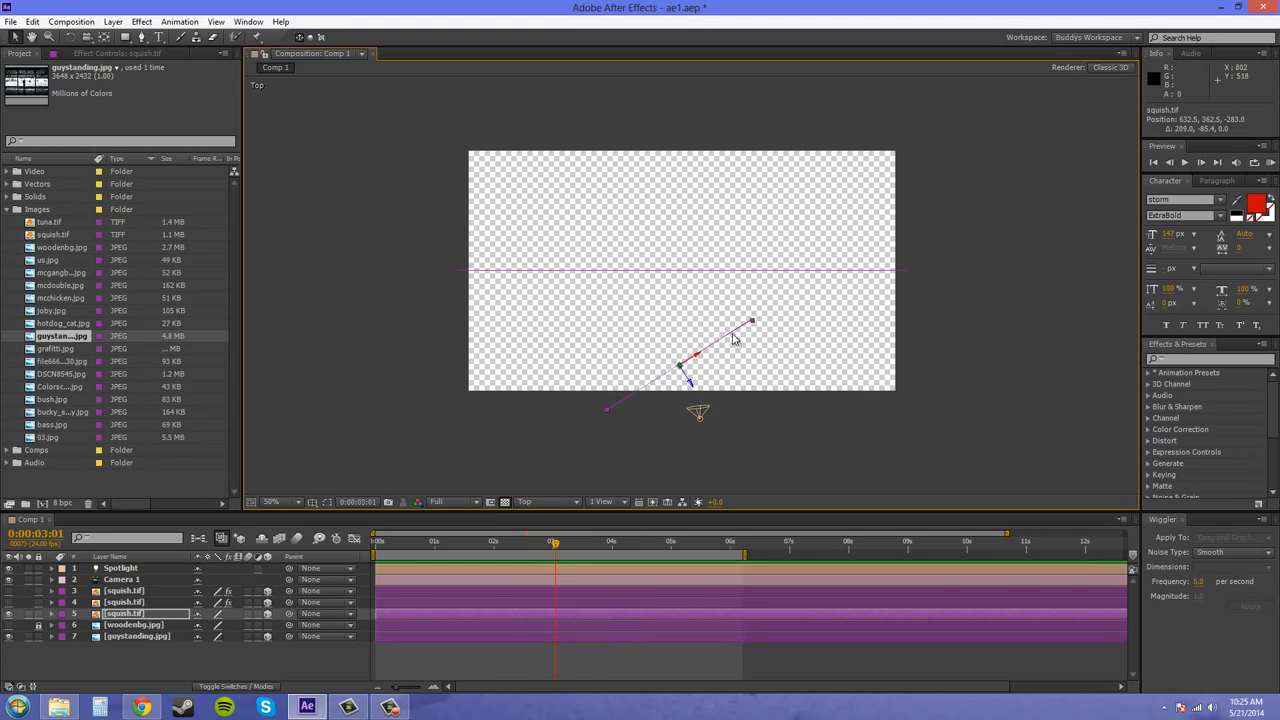
{"action": "key", "text": "r"}
{"action": "key", "text": "r"}
{"action": "key", "text": "r"}
{"action": "left_click", "coordinate": [214, 648]}
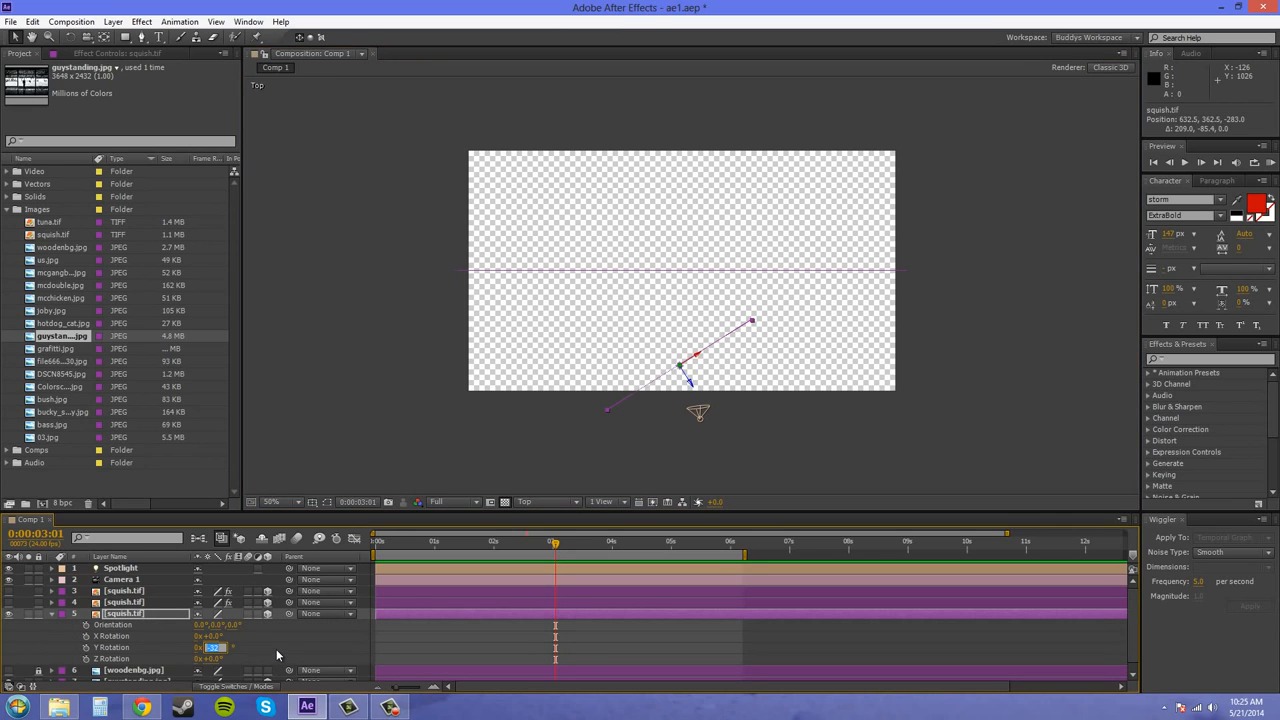
{"action": "type", "text": "0"}
{"action": "key", "text": "Return"}
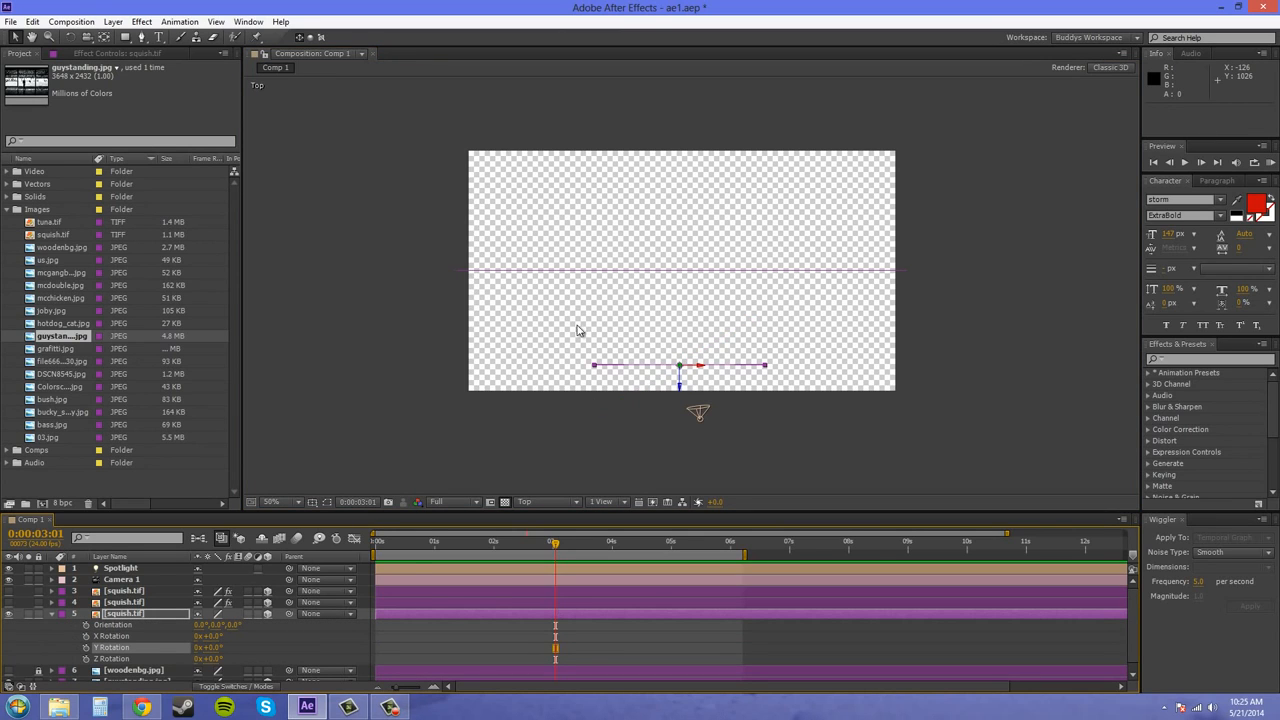
Move squish.tif layer 5 closer to the background image, to about 658.5, 362.5, -201, and switch to the Camera 1 view
{"action": "mouse_move", "coordinate": [683, 387]}
{"action": "left_mouse_down"}
{"action": "mouse_move", "coordinate": [709, 344]}
{"action": "mouse_move", "coordinate": [689, 363]}
{"action": "left_mouse_up"}
{"action": "left_click", "coordinate": [690, 369]}
{"action": "left_click", "coordinate": [689, 346]}
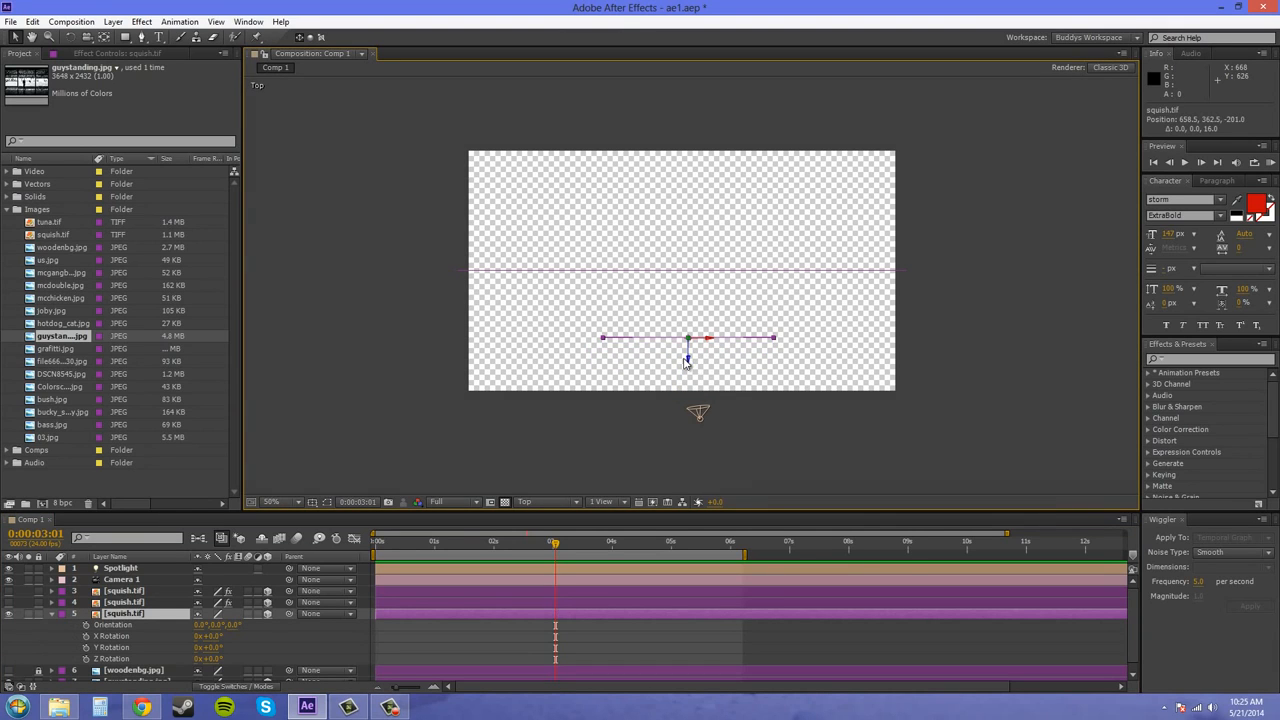
{"action": "left_click", "coordinate": [53, 614]}
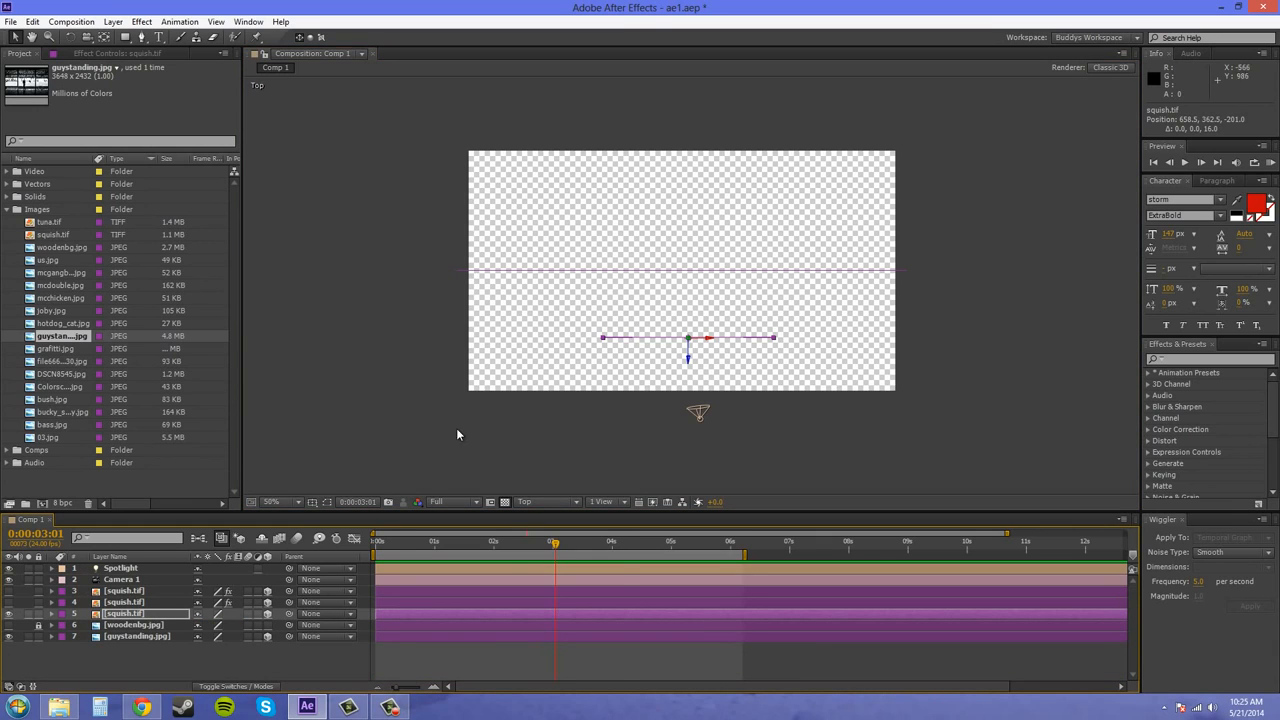
{"action": "left_click", "coordinate": [545, 501]}
{"action": "left_click", "coordinate": [552, 537]}
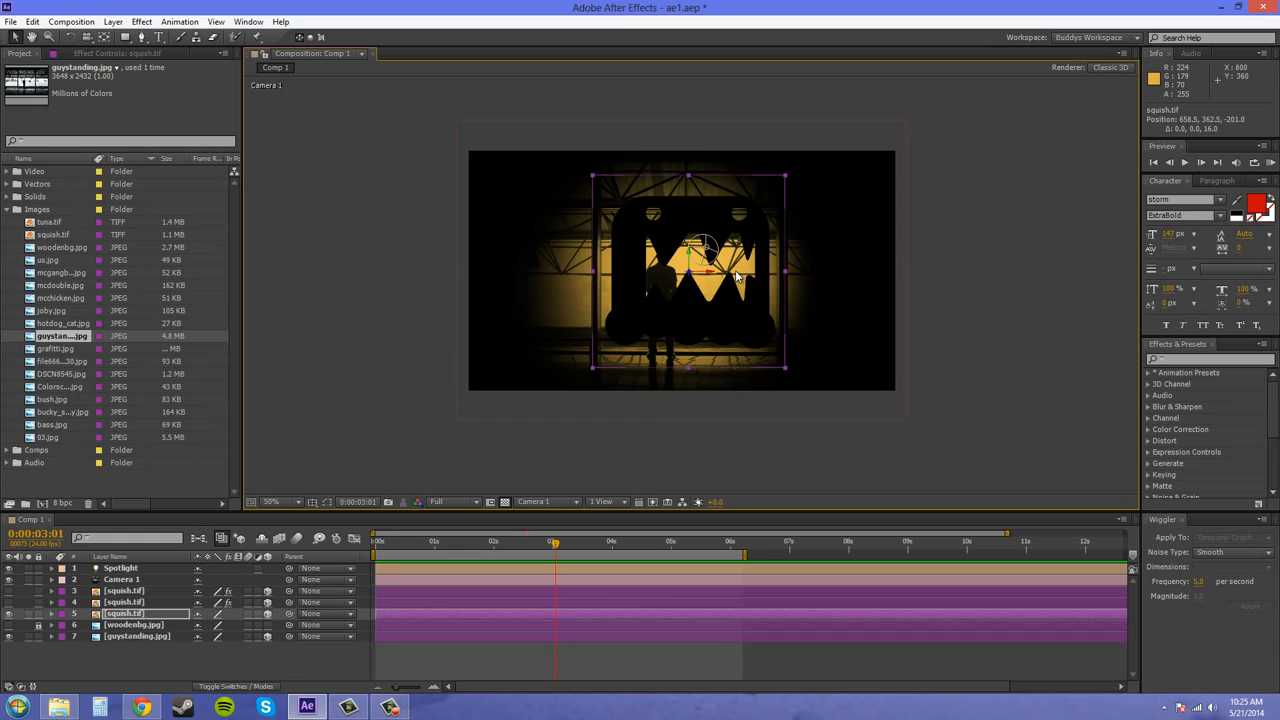
Turn on Casts Shadows in the Material Options of guystanding.jpg and collapse the layer's properties
{"action": "left_click", "coordinate": [118, 638]}
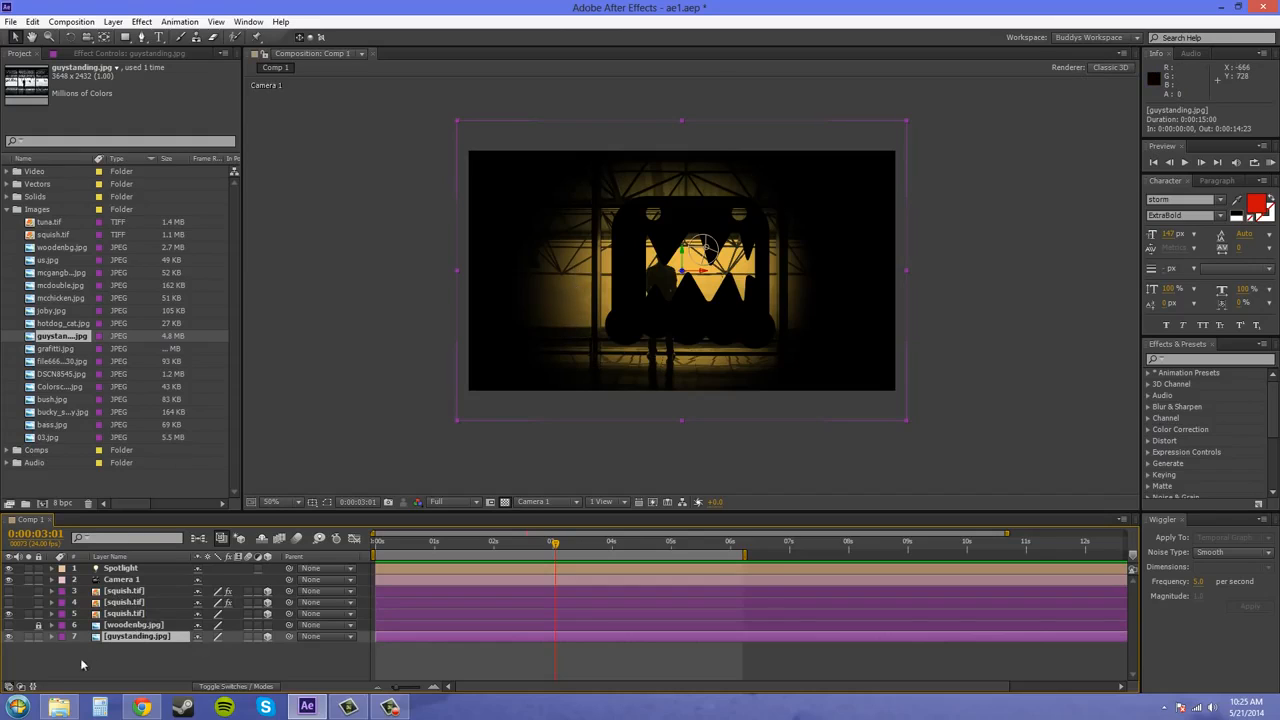
{"action": "left_click", "coordinate": [52, 636]}
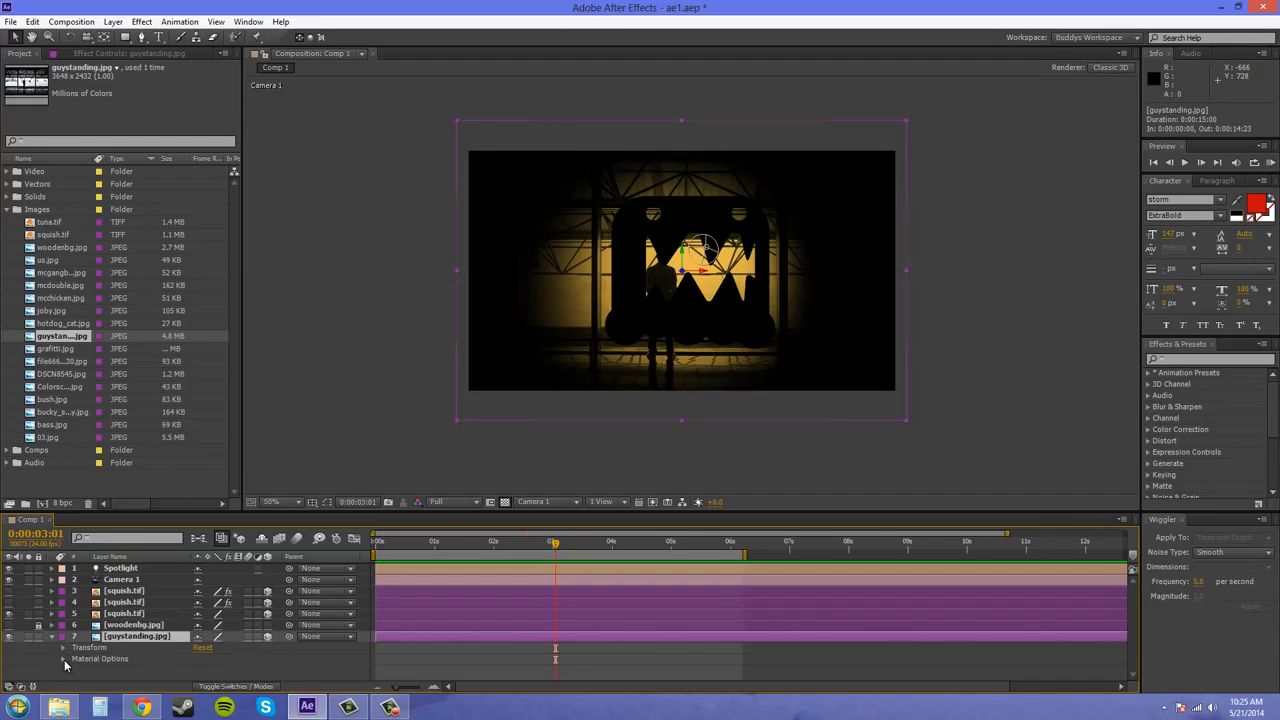
{"action": "left_click", "coordinate": [63, 659]}
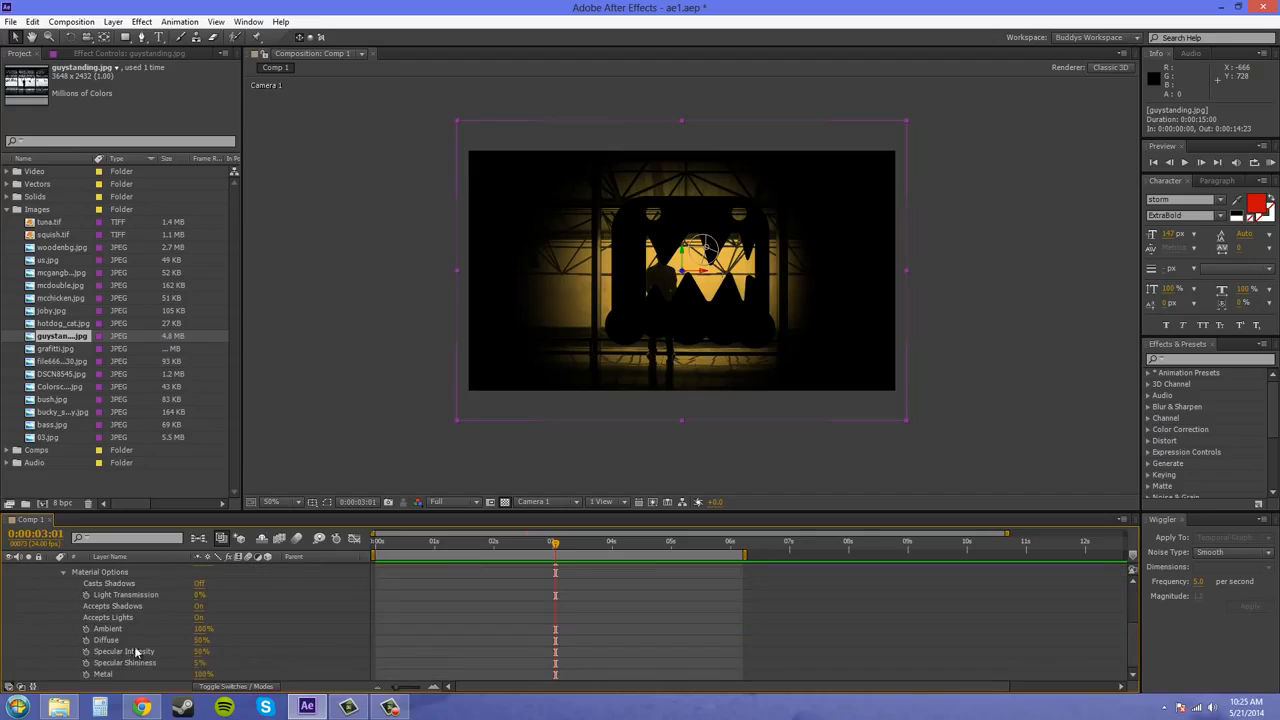
{"action": "left_click", "coordinate": [199, 583]}
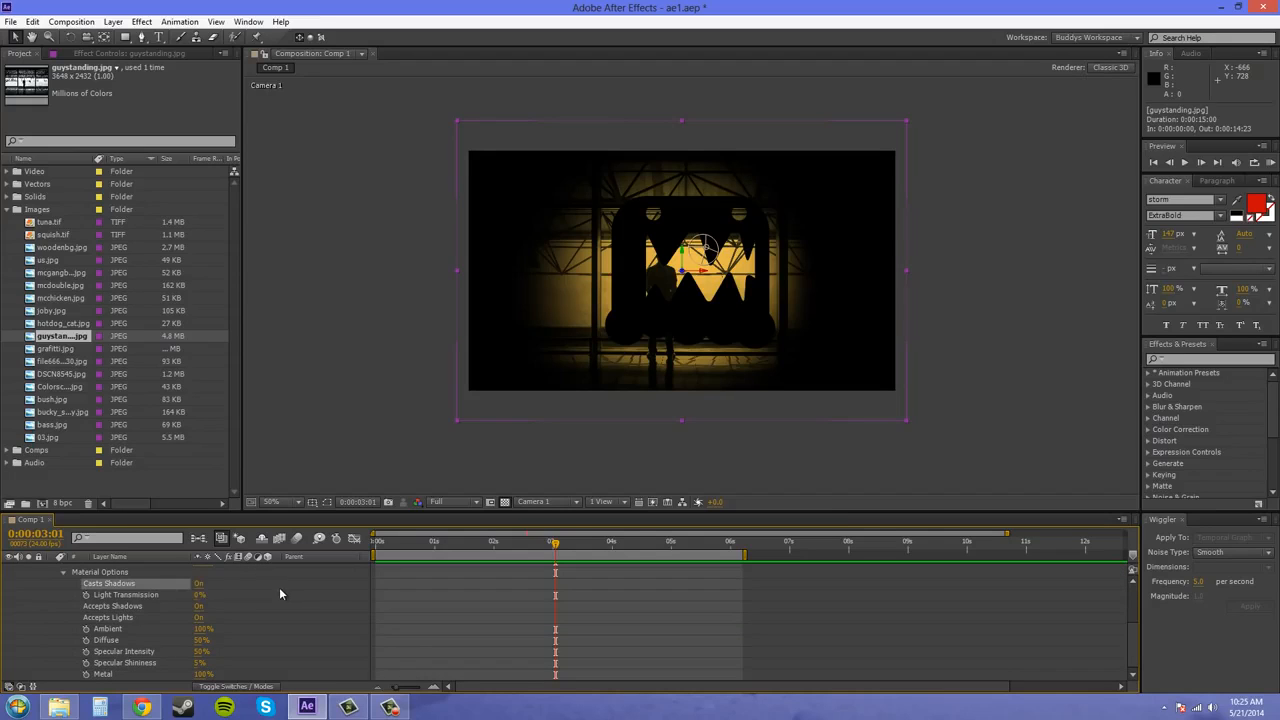
{"action": "left_click", "coordinate": [22, 615]}
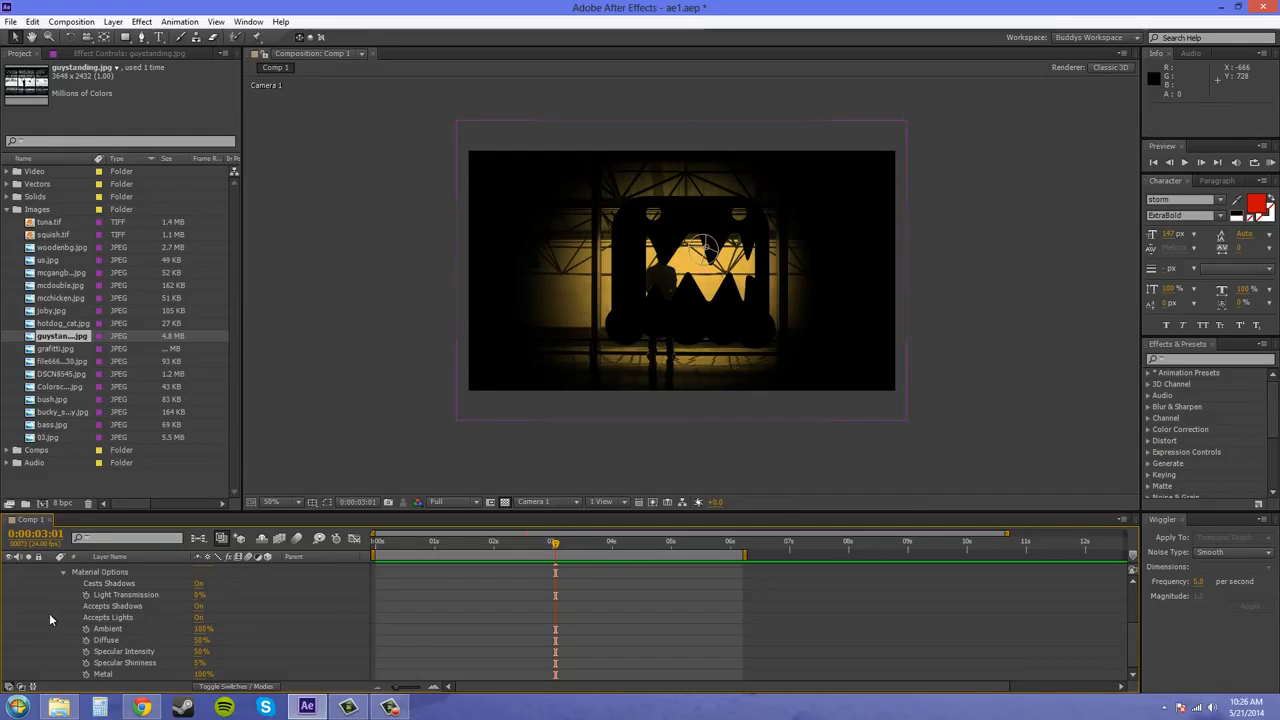
{"action": "left_click", "coordinate": [63, 572]}
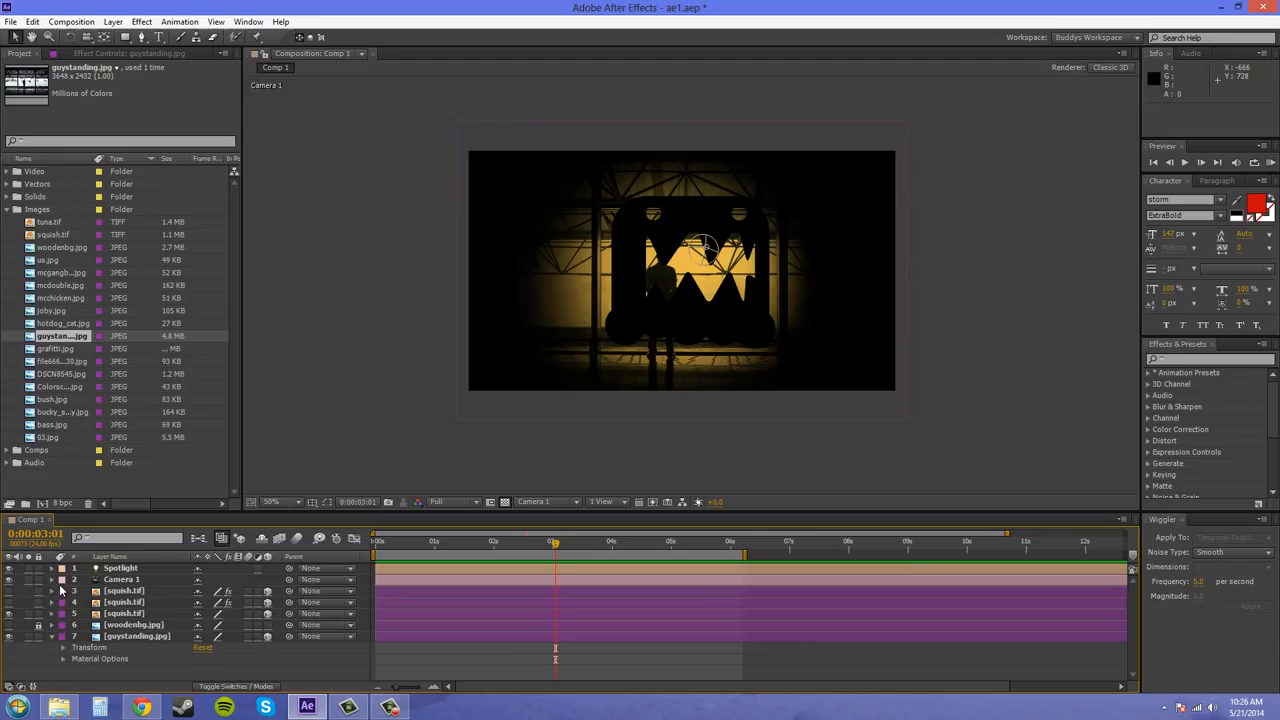
{"action": "left_click", "coordinate": [52, 641]}
Turn on Casts Shadows in the Material Options of squish.tif layer 5 and collapse the layer's properties
{"action": "left_click", "coordinate": [112, 614]}
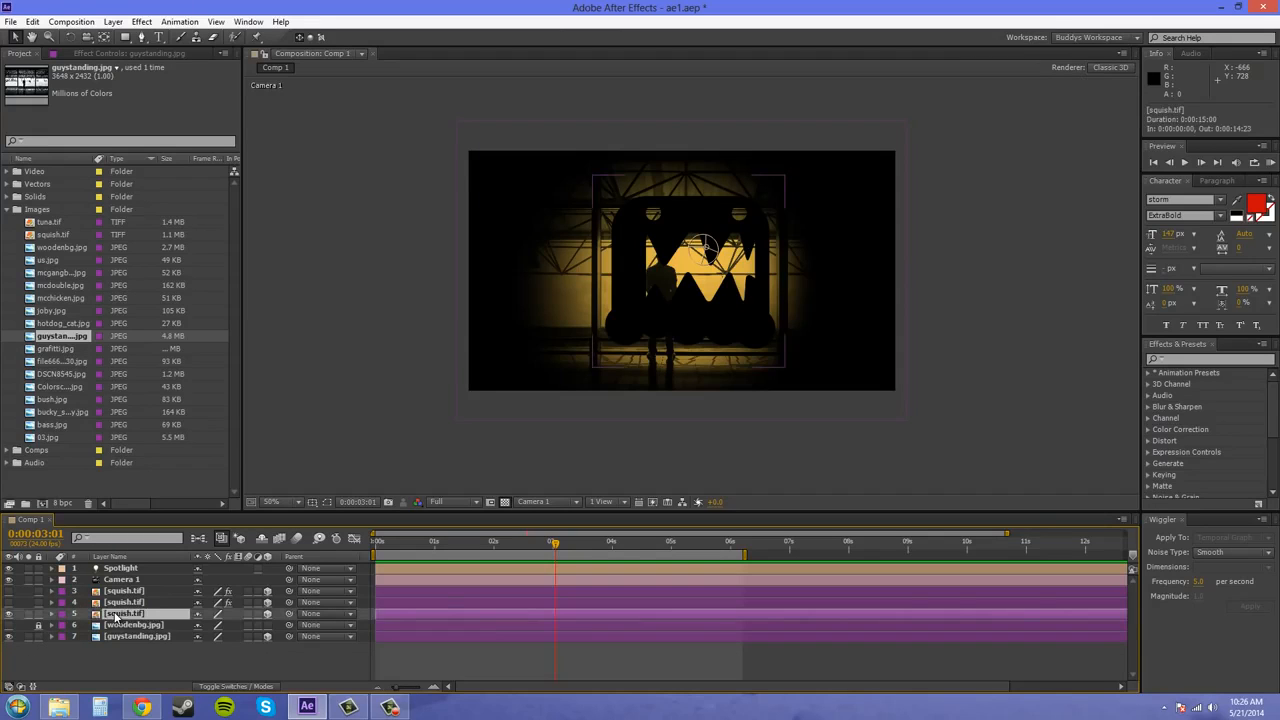
{"action": "left_click", "coordinate": [52, 613]}
{"action": "scroll", "coordinate": [88, 630], "scroll_direction": "down", "scroll_amount": 3}
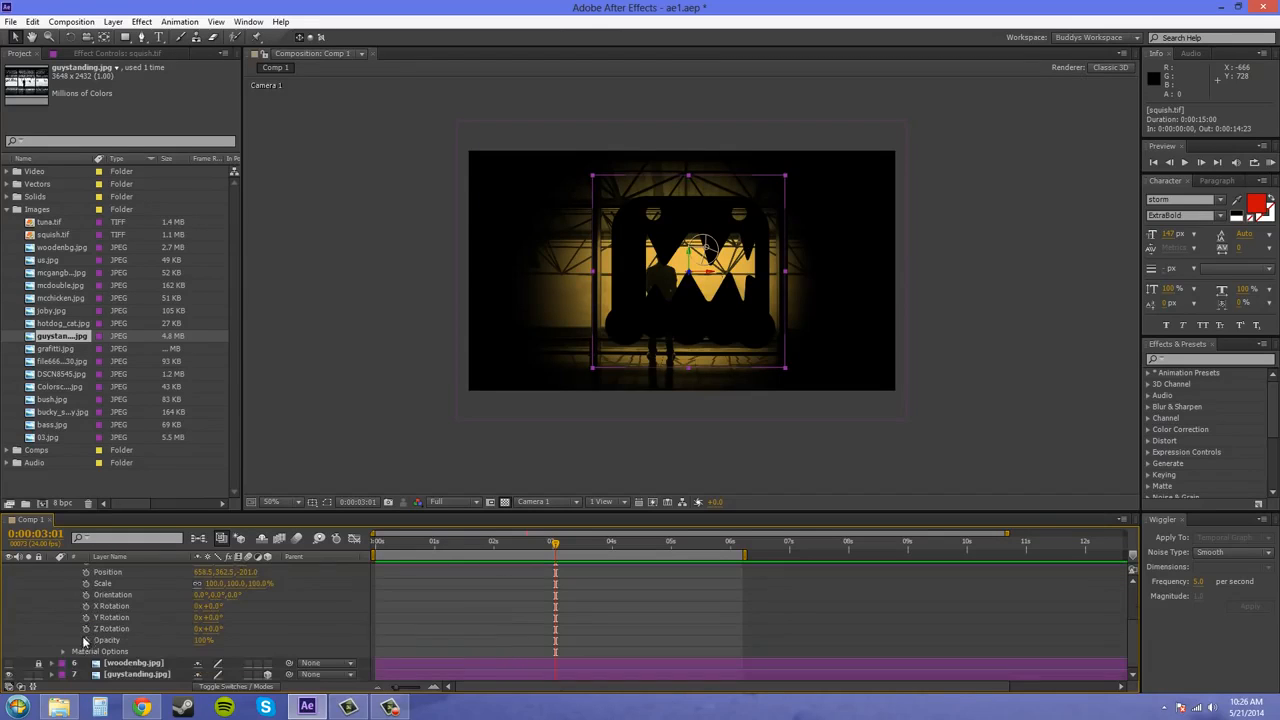
{"action": "left_click", "coordinate": [63, 651]}
{"action": "scroll", "coordinate": [124, 616], "scroll_direction": "down", "scroll_amount": 3}
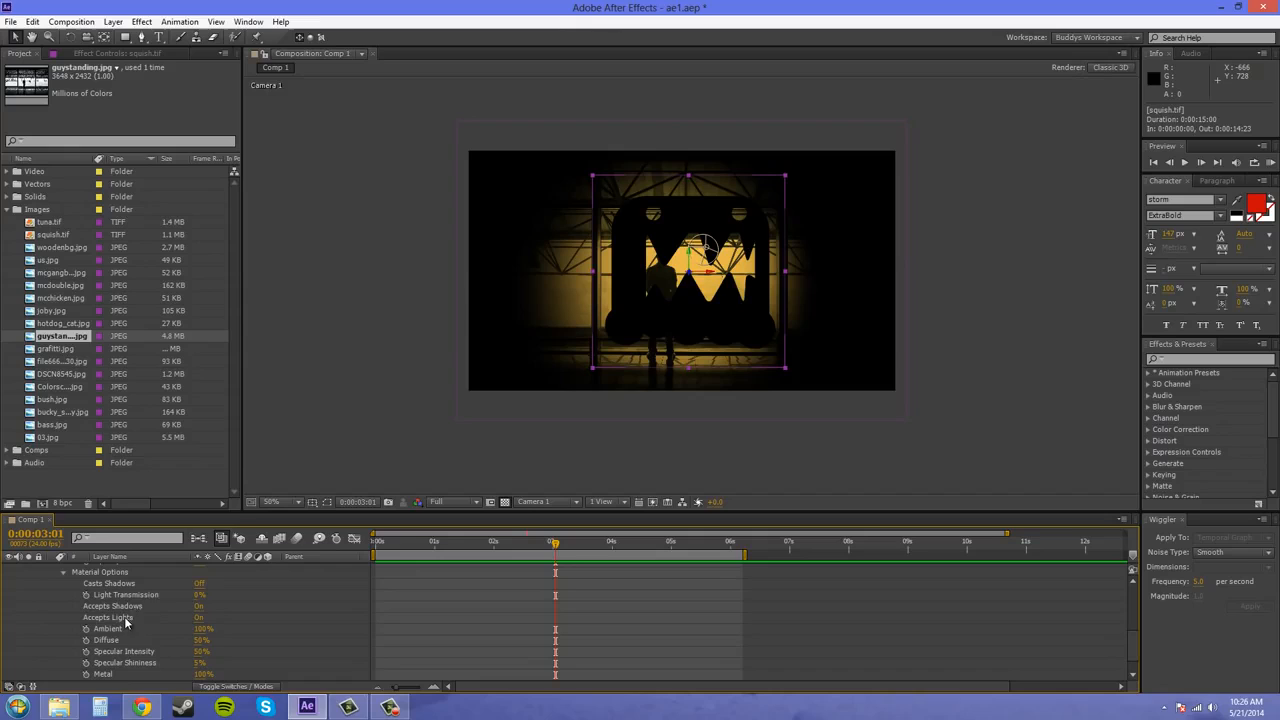
{"action": "left_click", "coordinate": [198, 584]}
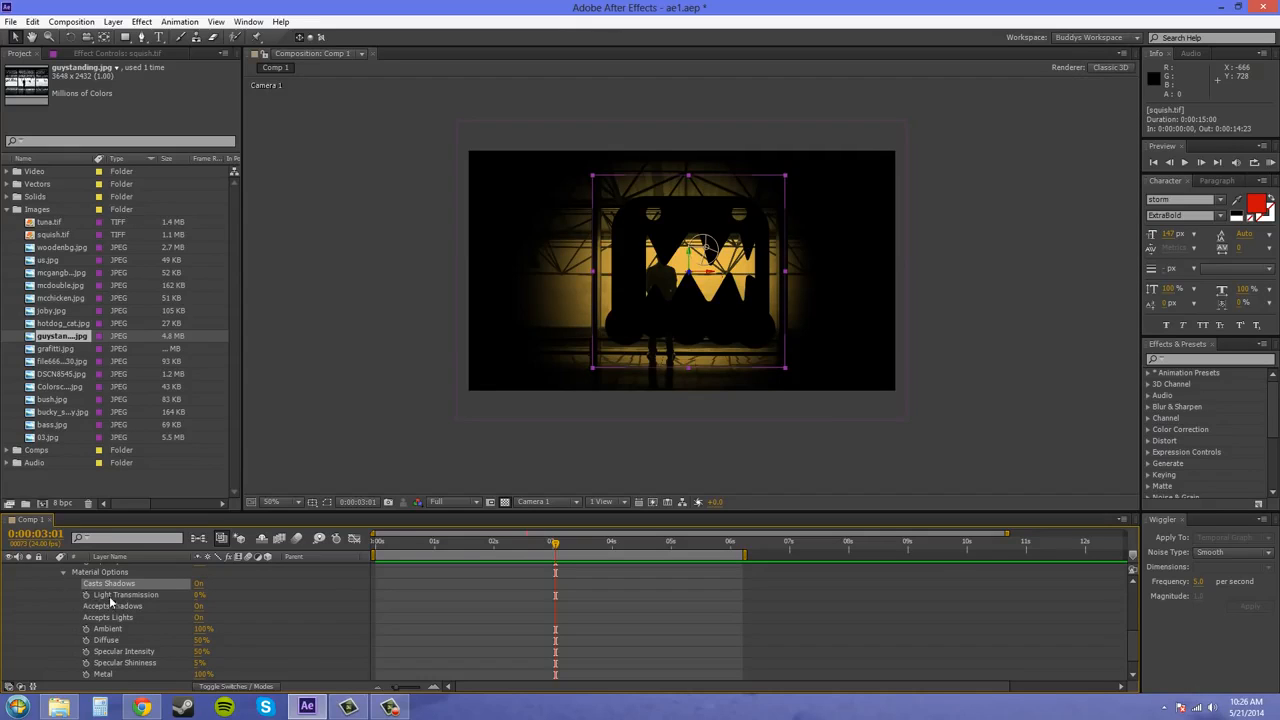
{"action": "scroll", "coordinate": [61, 602], "scroll_direction": "up", "scroll_amount": 3}
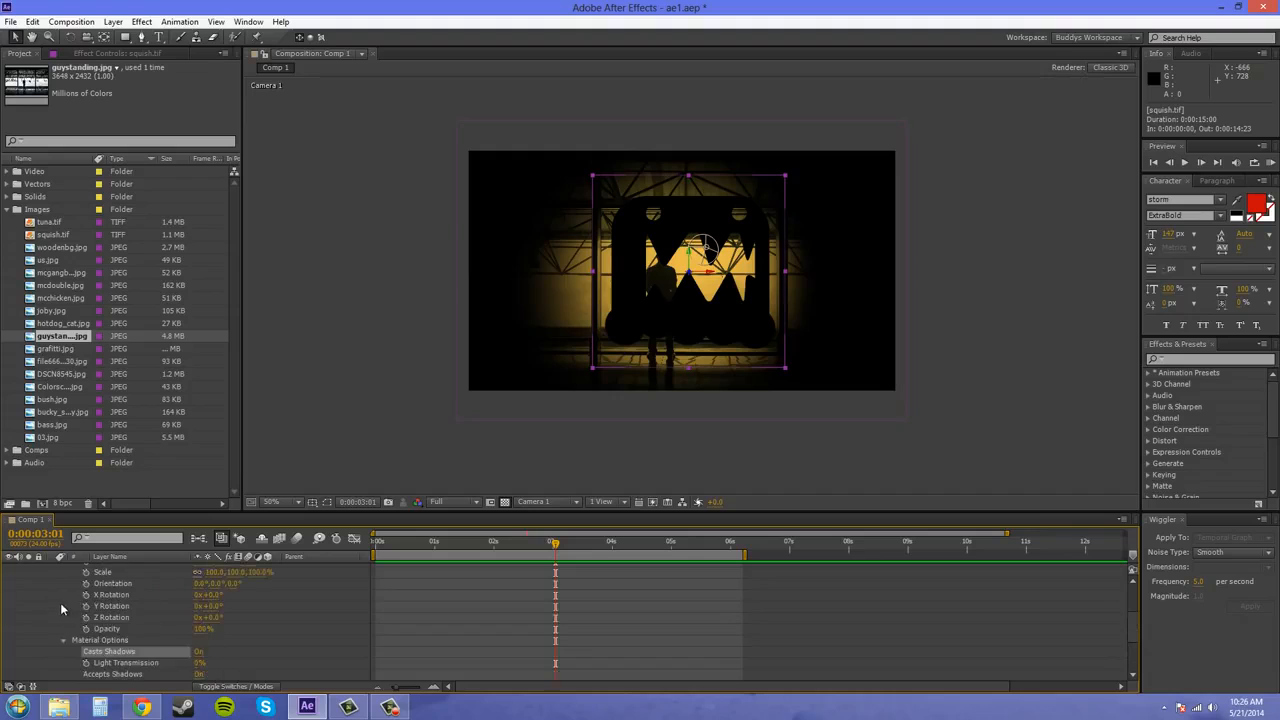
{"action": "scroll", "coordinate": [87, 626], "scroll_direction": "down", "scroll_amount": 2}
{"action": "scroll", "coordinate": [46, 610], "scroll_direction": "up", "scroll_amount": 5}
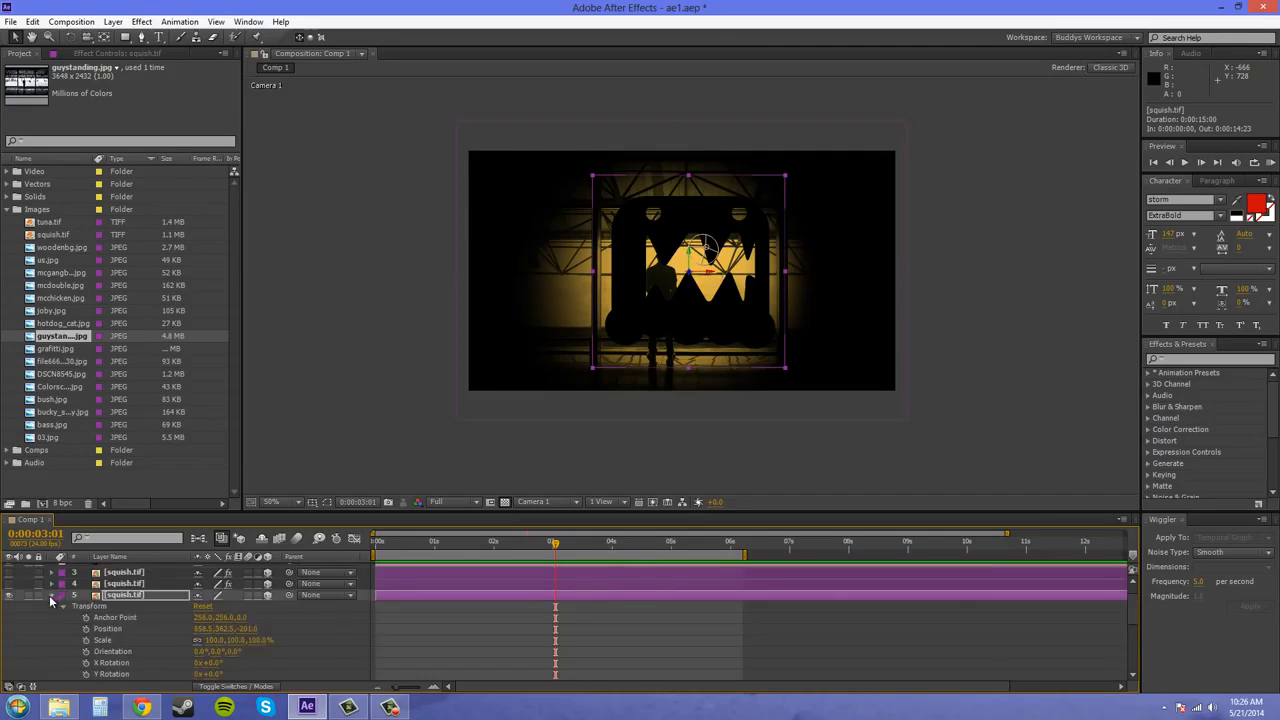
{"action": "left_click", "coordinate": [51, 595]}
Check the shadow and light settings in the Material Options of guystanding.jpg, and collapse the layer's properties
{"action": "left_click", "coordinate": [53, 637]}
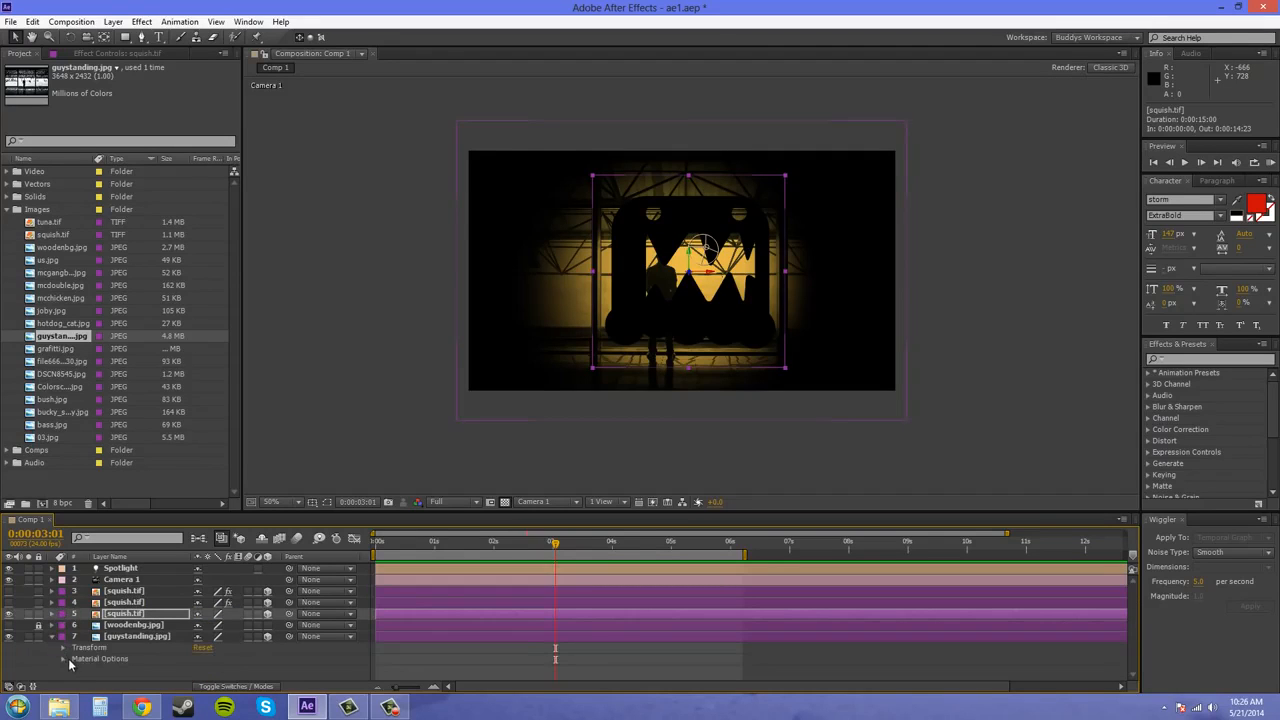
{"action": "left_click", "coordinate": [62, 659]}
{"action": "scroll", "coordinate": [222, 632], "scroll_direction": "down", "scroll_amount": 3}
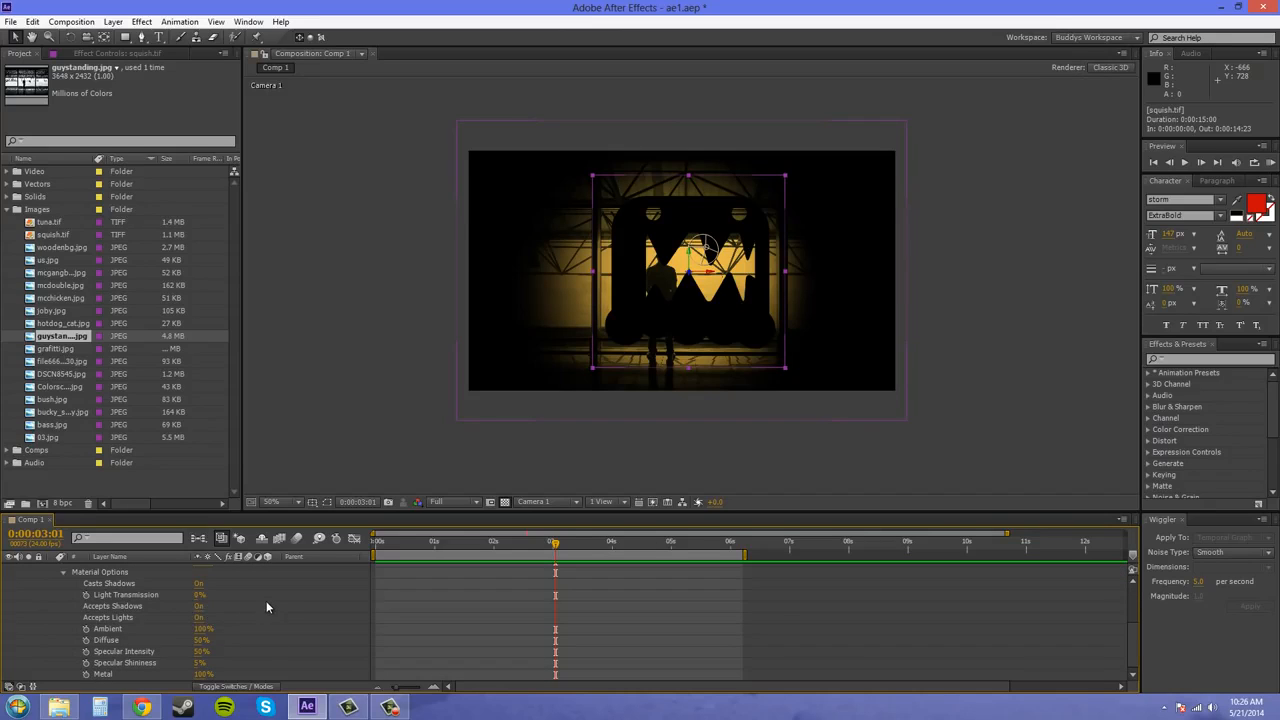
{"action": "scroll", "coordinate": [140, 637], "scroll_direction": "up", "scroll_amount": 3}
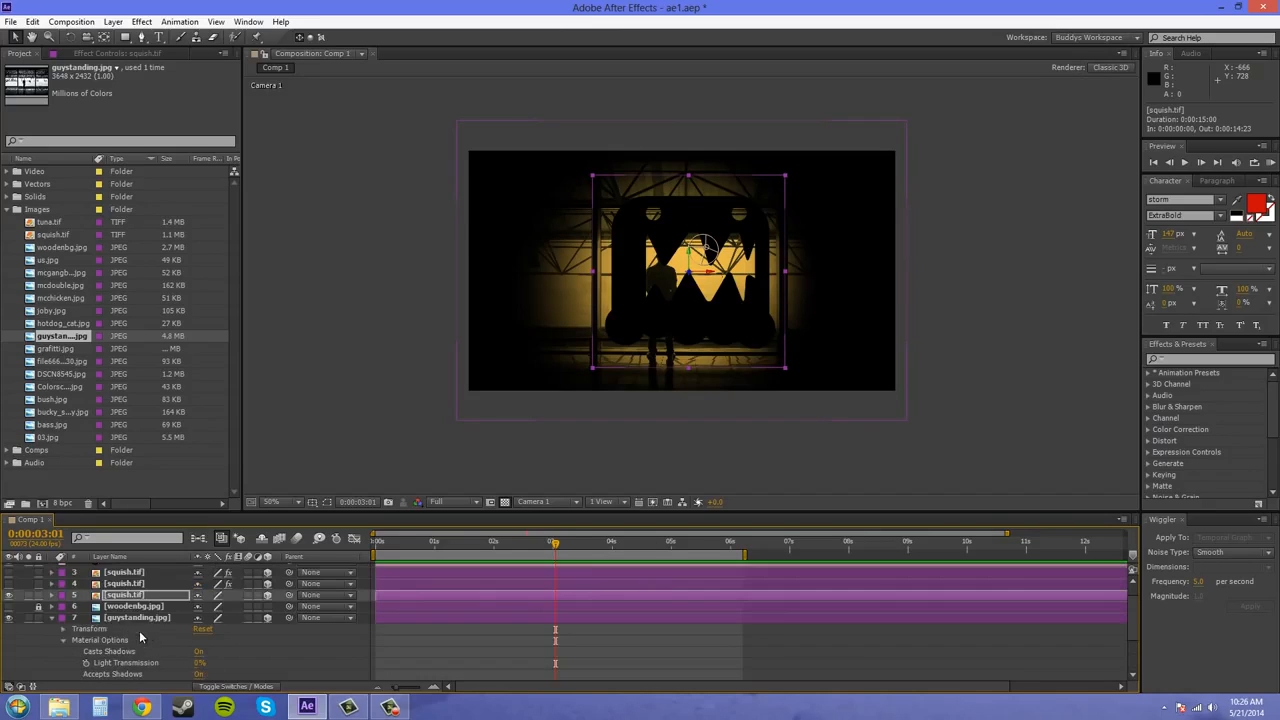
{"action": "left_click", "coordinate": [52, 617]}
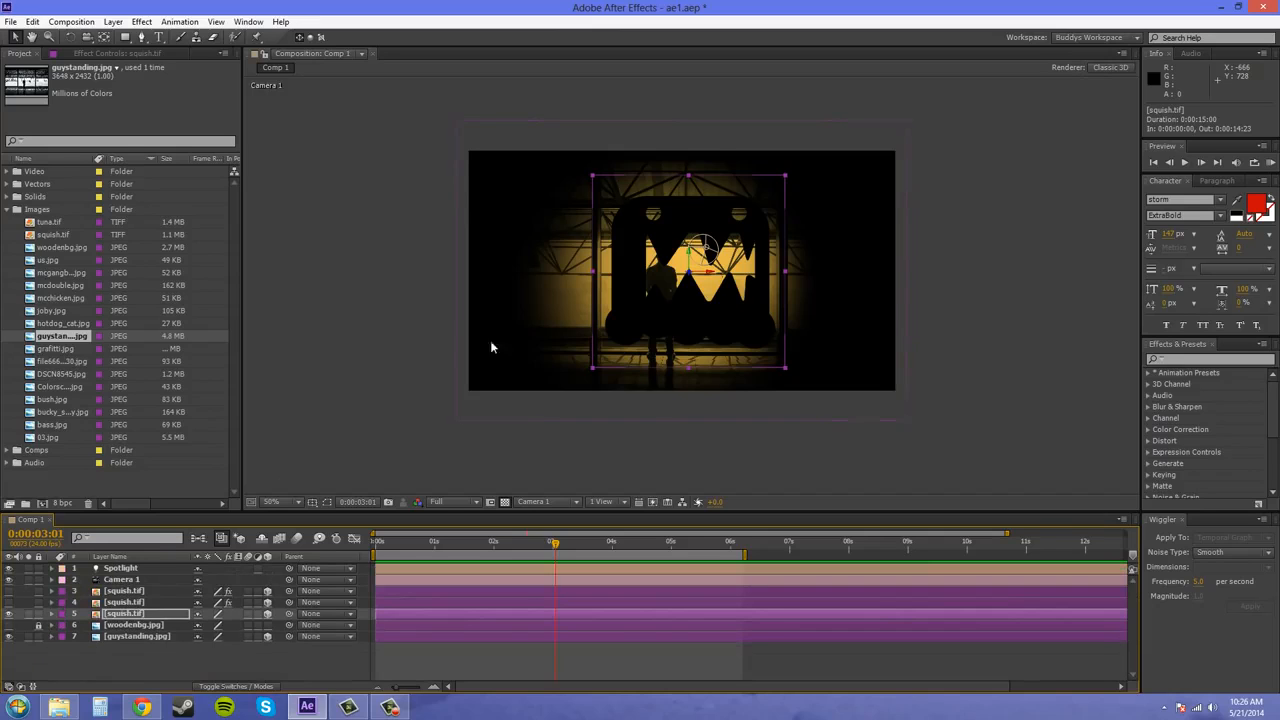
Turn on Casts Shadows in the Spotlight's Light Settings and set Shadow Darkness to 62%
{"action": "scroll", "coordinate": [448, 402], "scroll_direction": "up", "scroll_amount": 1}
{"action": "scroll", "coordinate": [464, 343], "scroll_direction": "down", "scroll_amount": 1}
{"action": "left_click", "coordinate": [136, 569]}
{"action": "double_click", "coordinate": [130, 570]}
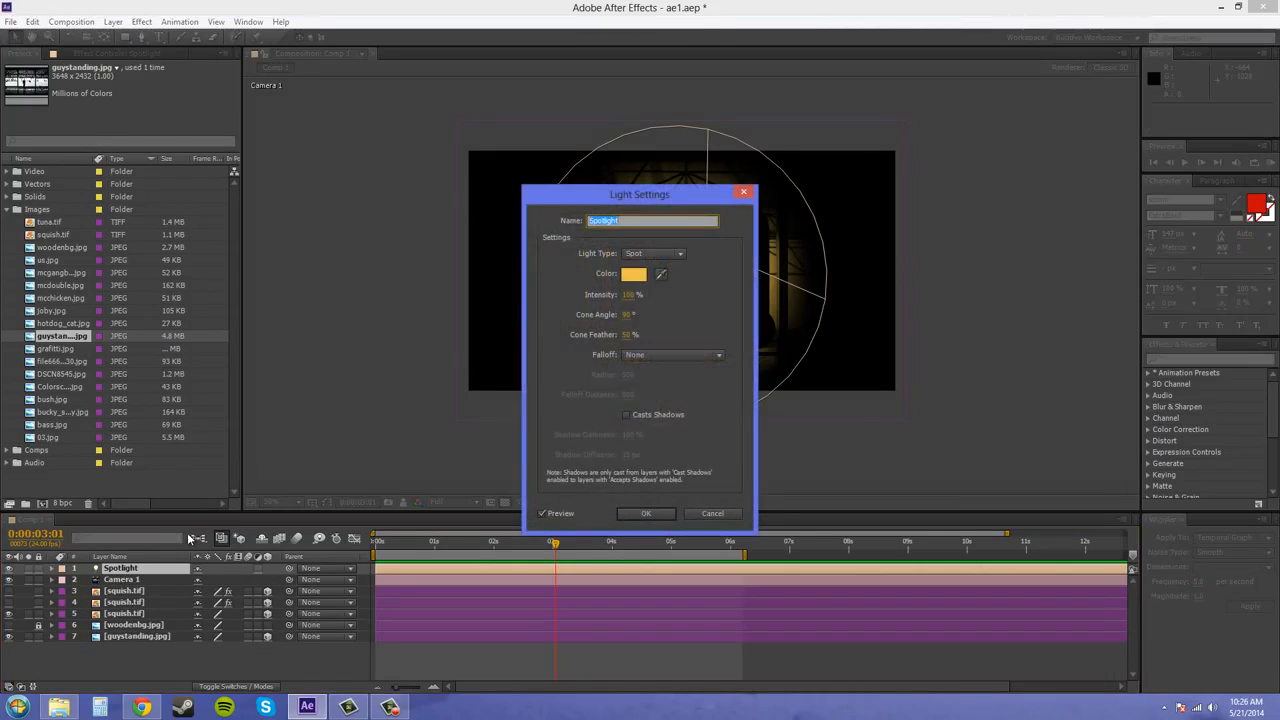
{"action": "left_click", "coordinate": [626, 415]}
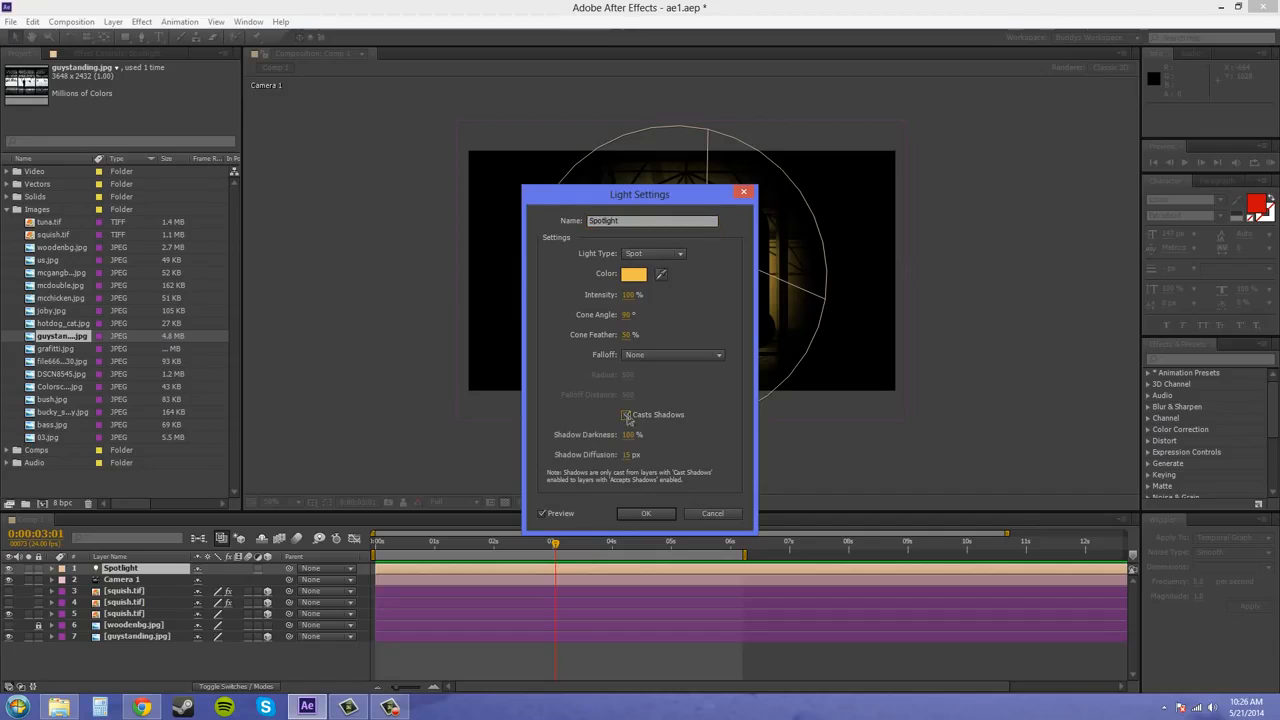
{"action": "left_click_drag", "start_coordinate": [662, 196], "coordinate": [358, 163]}
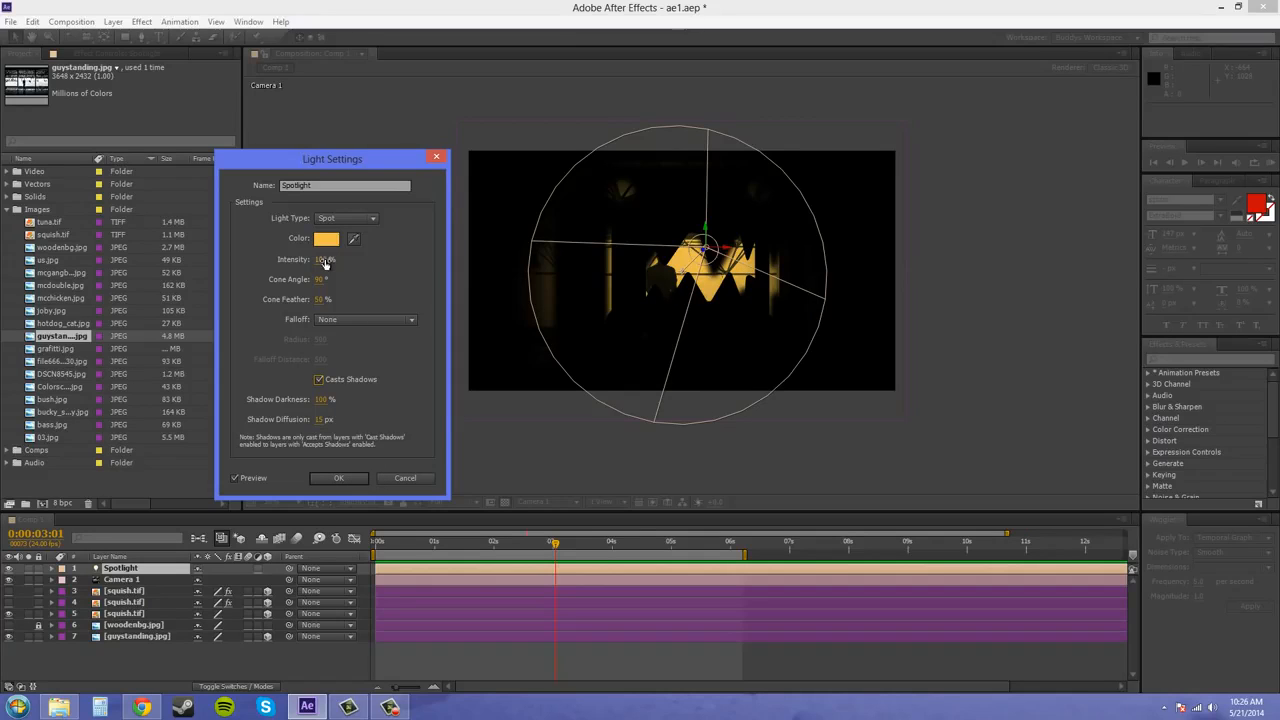
{"action": "left_click", "coordinate": [321, 399]}
{"action": "left_click_drag", "start_coordinate": [320, 399], "coordinate": [360, 399]}
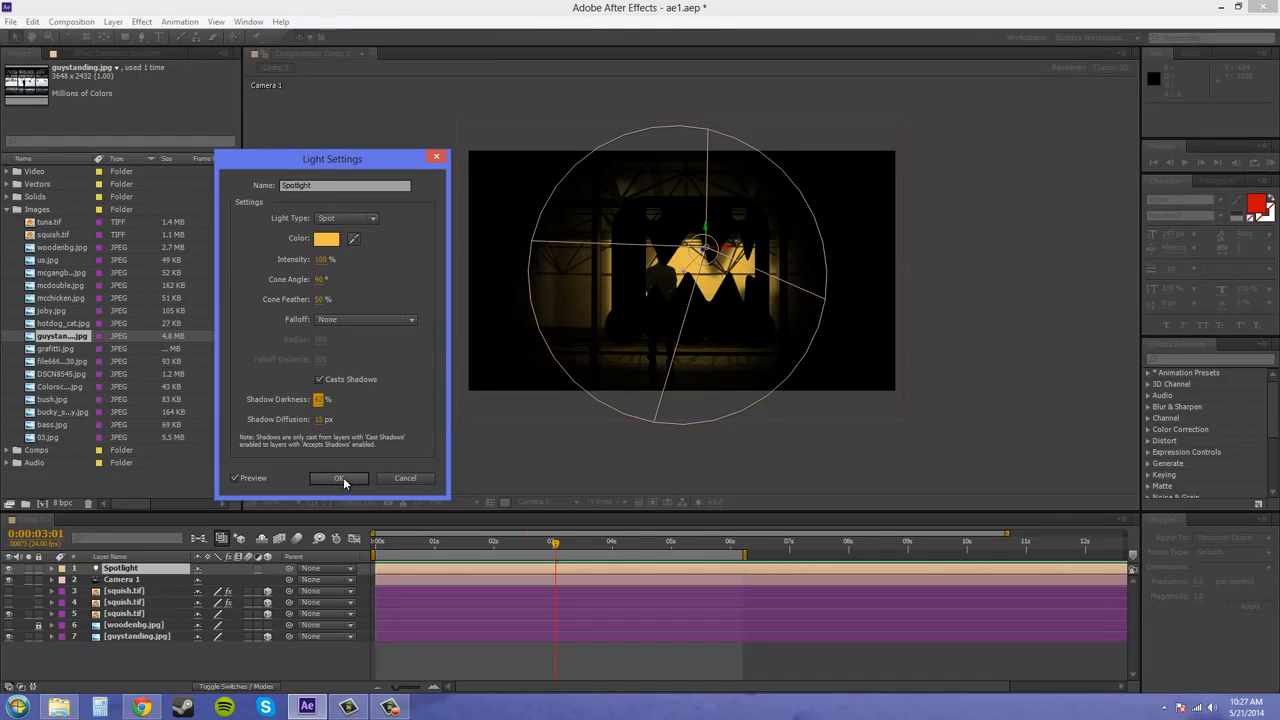
Toggle the Spotlight's Casts Shadows to compare the image with and without shadows, leave it off and apply the settings
{"action": "left_click", "coordinate": [319, 380]}
{"action": "left_click", "coordinate": [319, 381]}
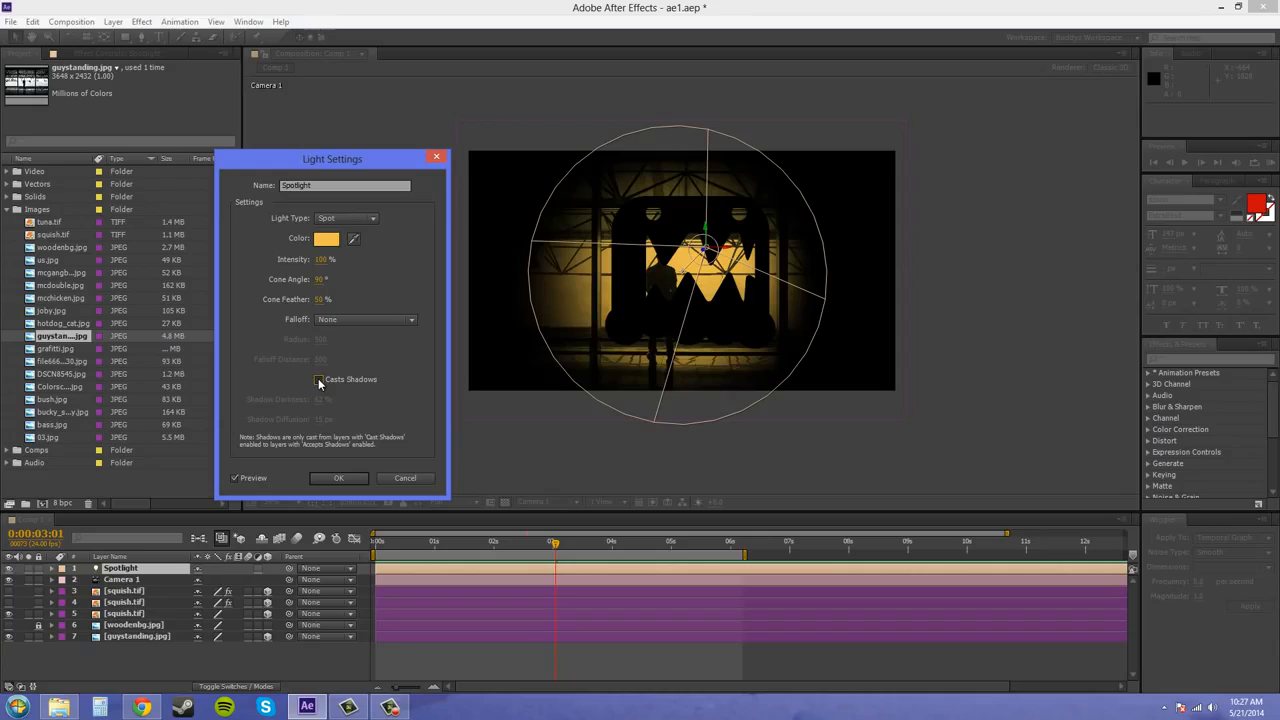
{"action": "left_click", "coordinate": [319, 381]}
{"action": "left_click", "coordinate": [319, 381]}
{"action": "left_click", "coordinate": [338, 478]}
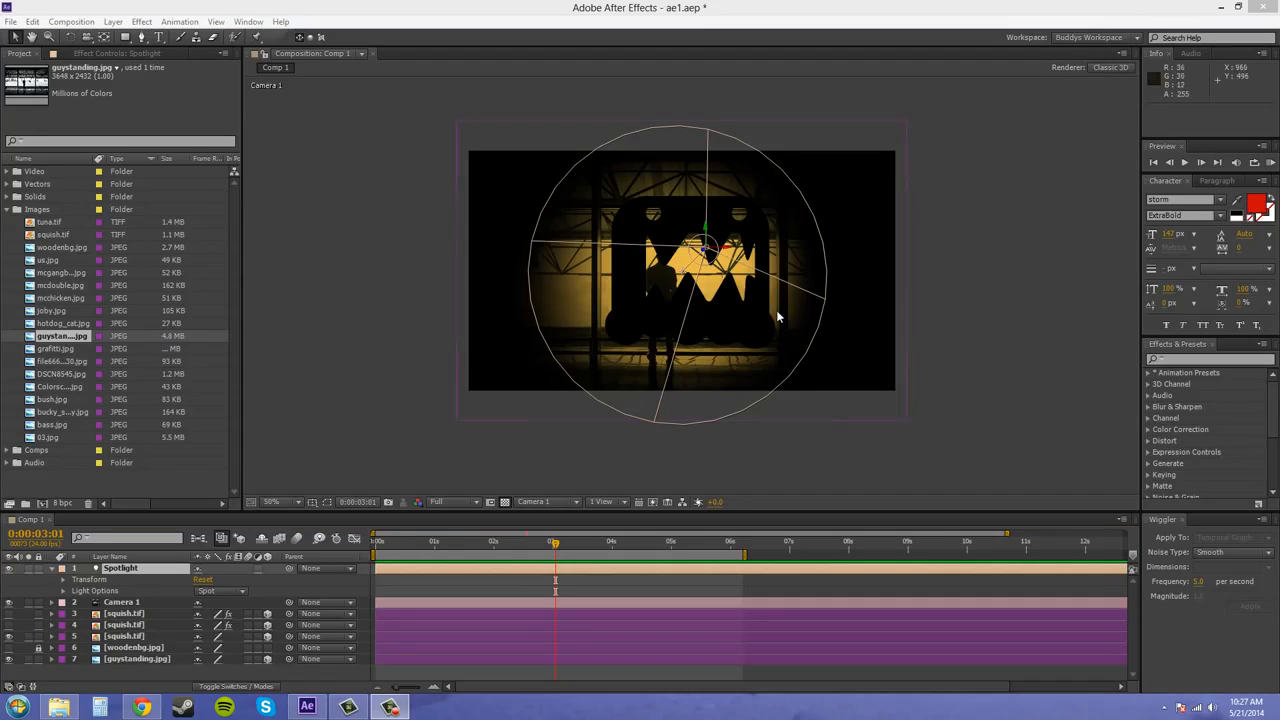
Examine the Spotlight's Light Options in the timeline and the matching shadow options in its Light Settings
{"action": "left_click", "coordinate": [62, 590]}
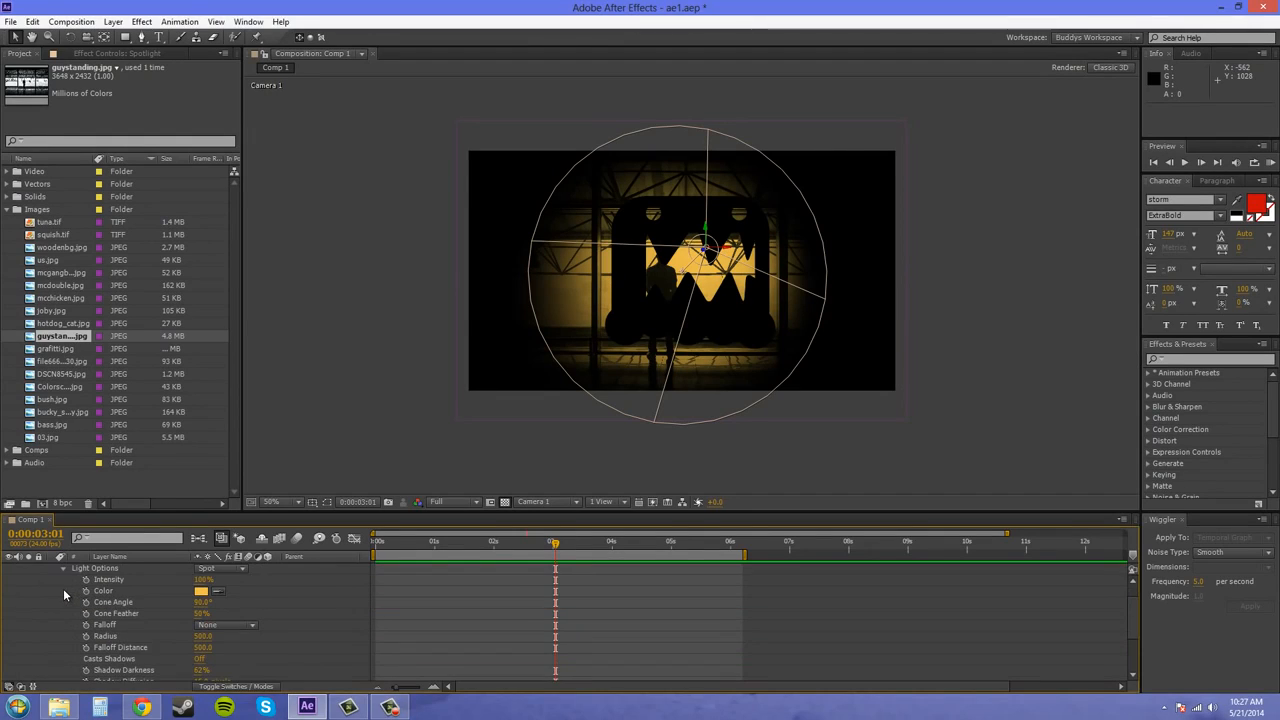
{"action": "scroll", "coordinate": [61, 595], "scroll_direction": "down", "scroll_amount": 2}
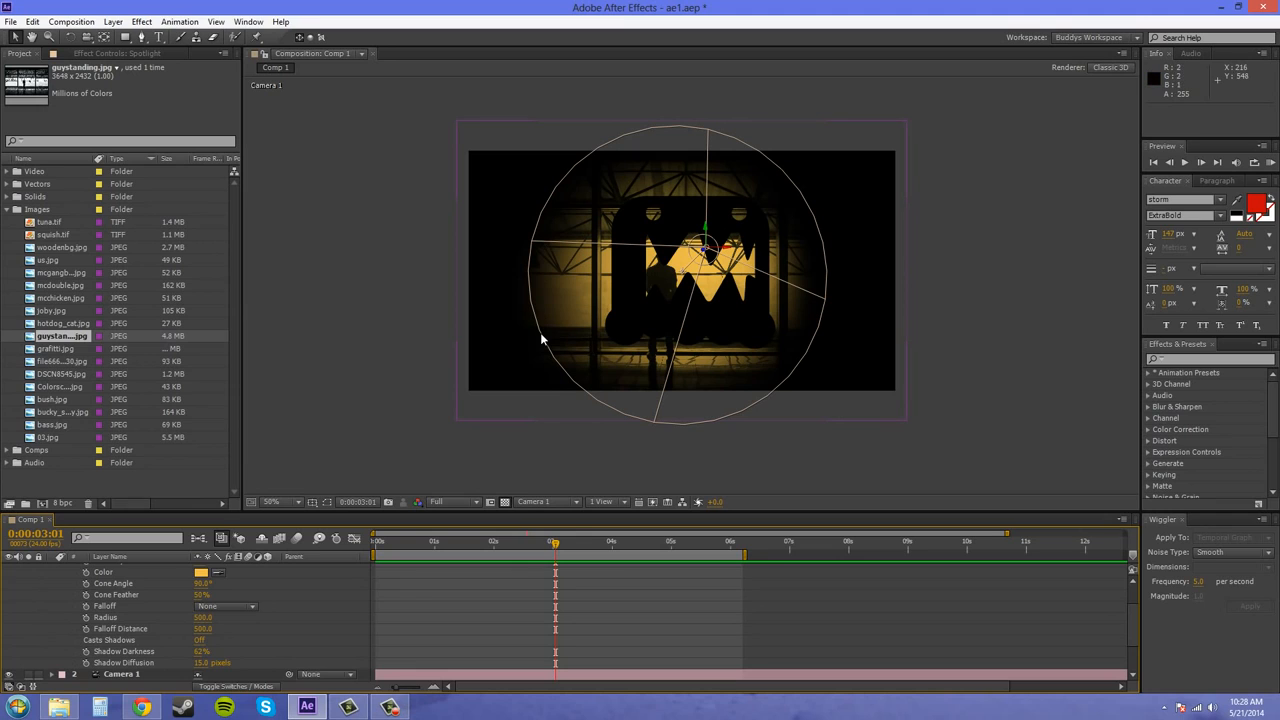
{"action": "scroll", "coordinate": [119, 604], "scroll_direction": "up", "scroll_amount": 2}
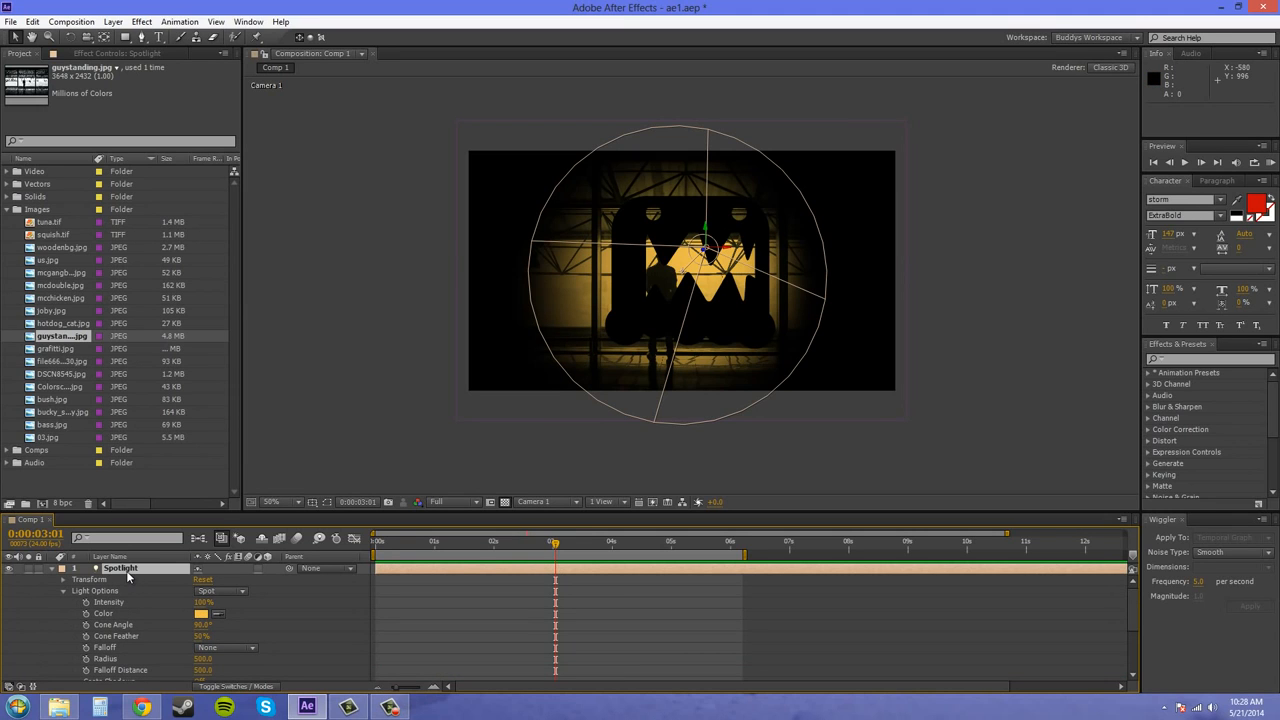
{"action": "double_click", "coordinate": [128, 569]}
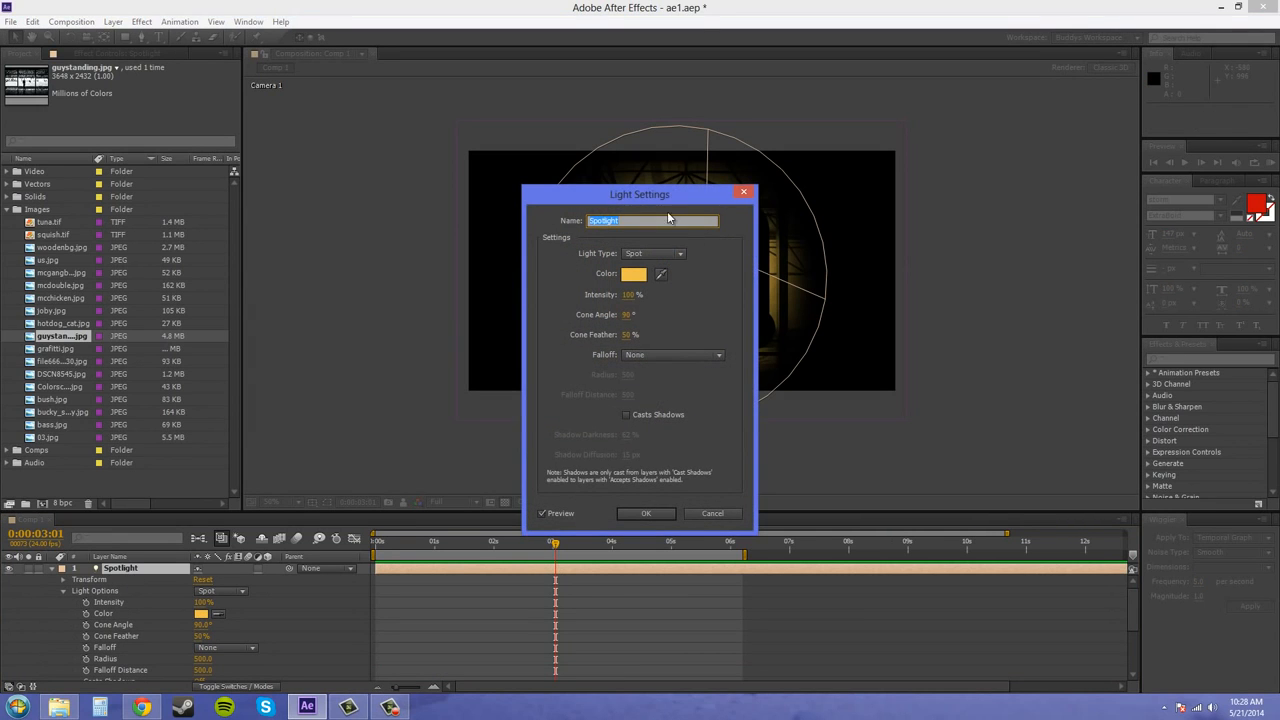
{"action": "left_click_drag", "start_coordinate": [665, 207], "coordinate": [351, 152]}
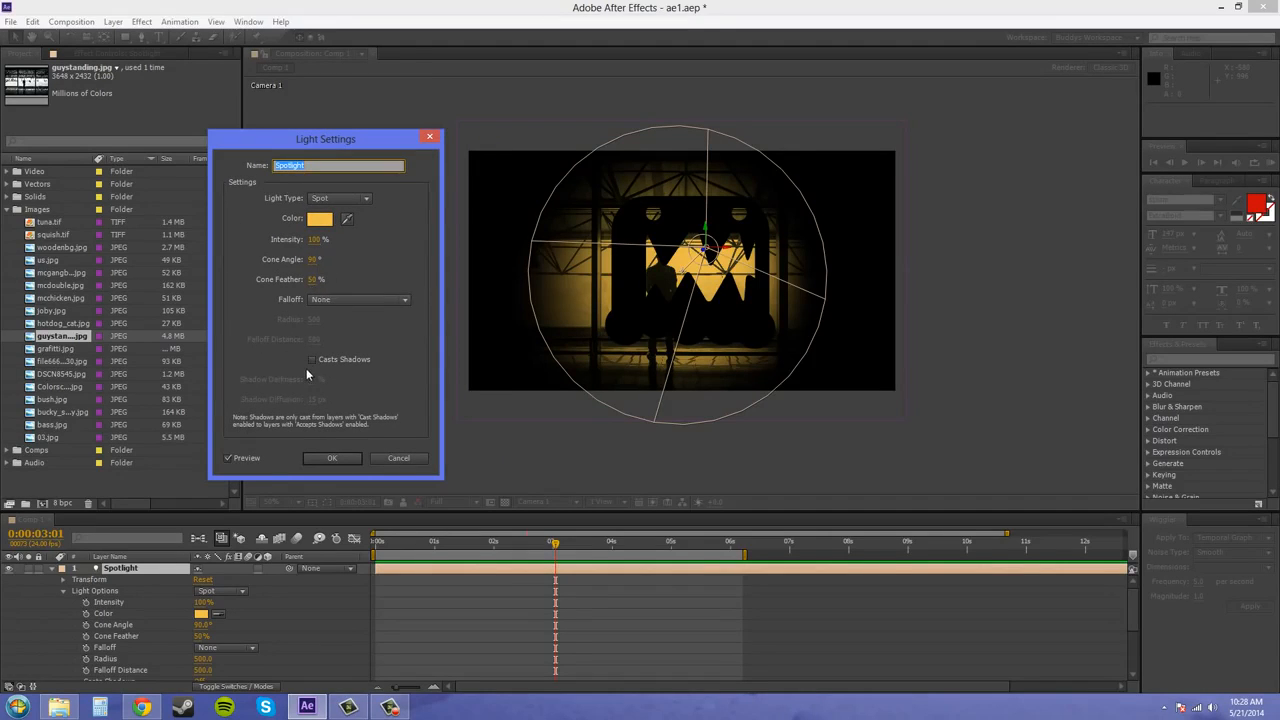
{"action": "left_click", "coordinate": [330, 458]}
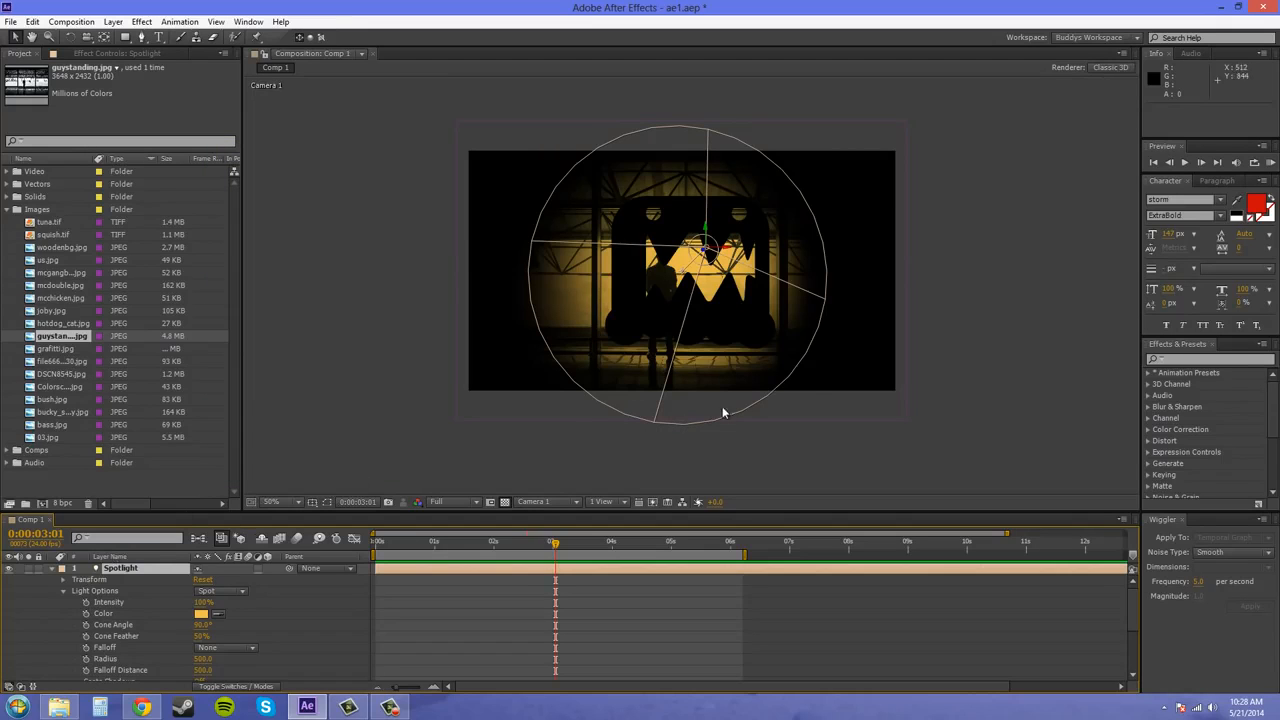